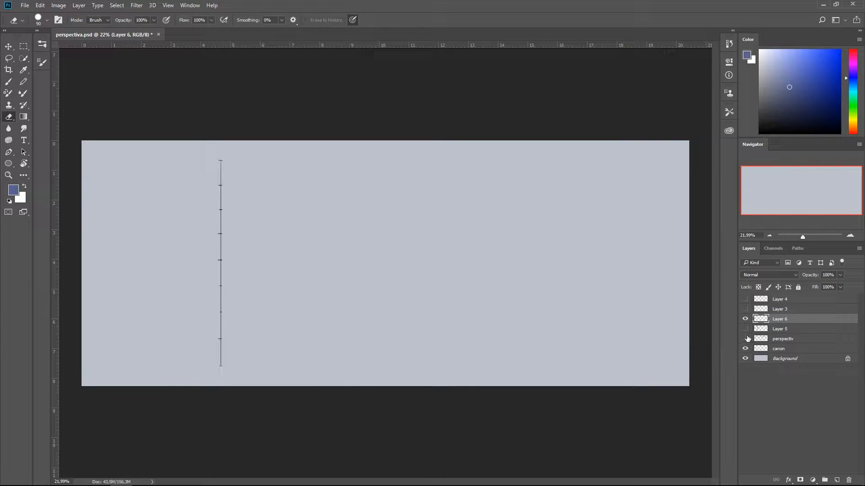
# Show the perspectiv layer, and briefly preview Layer 3 and Layer 5 before hiding both again.
pyautogui.click(745, 339)
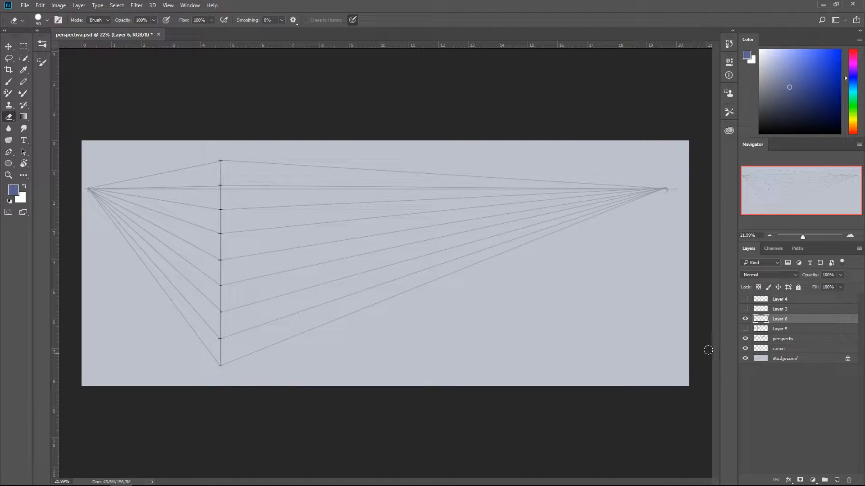
pyautogui.click(745, 309)
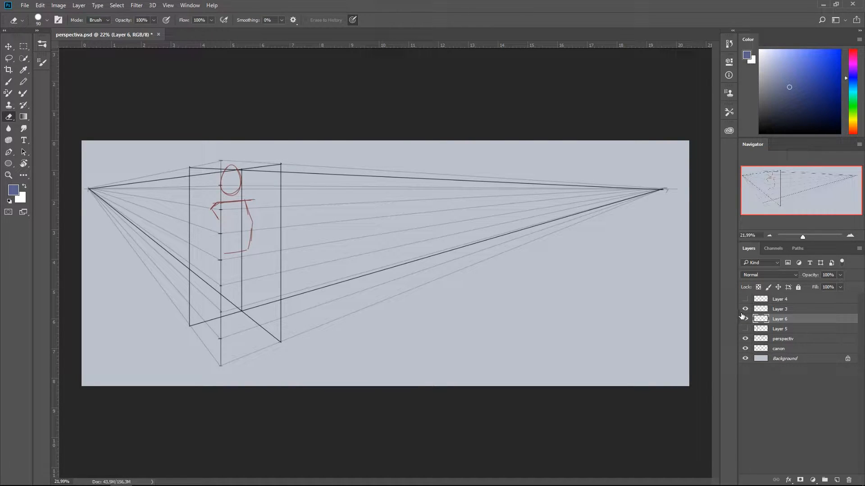
pyautogui.click(745, 309)
pyautogui.click(745, 329)
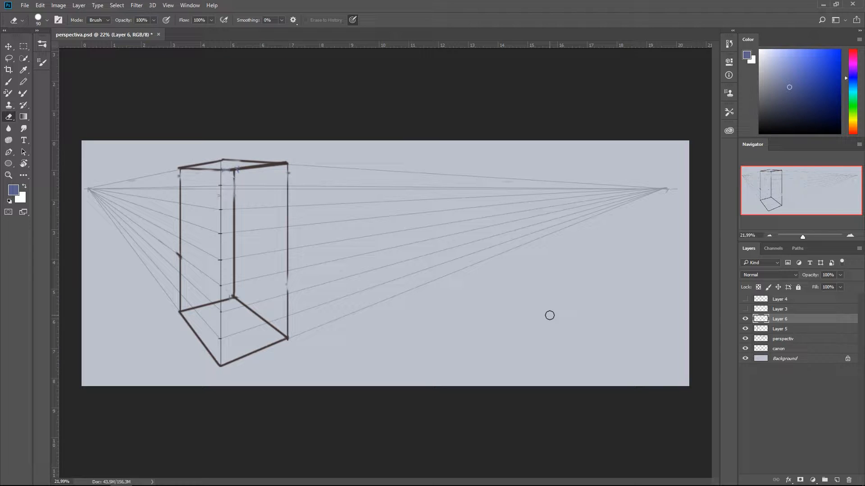
pyautogui.click(746, 329)
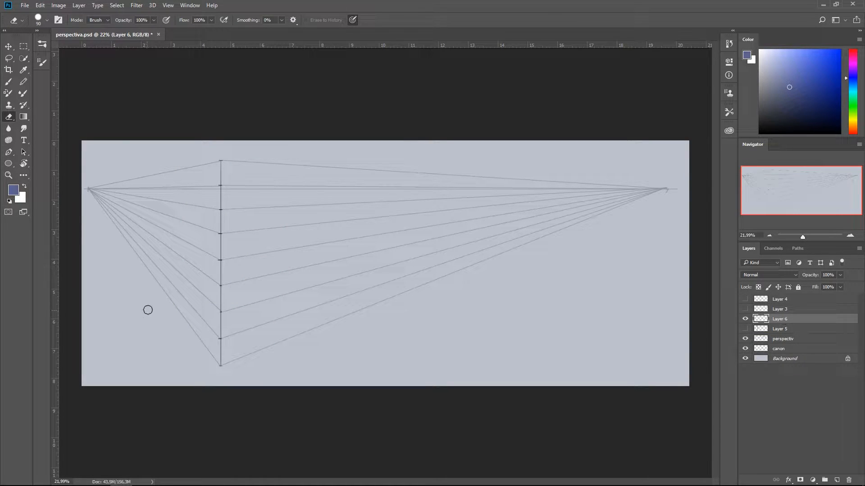
# Mark the upper and lower ends of the divided vertical line with small brush strokes on Layer 6.
pyautogui.press('b')
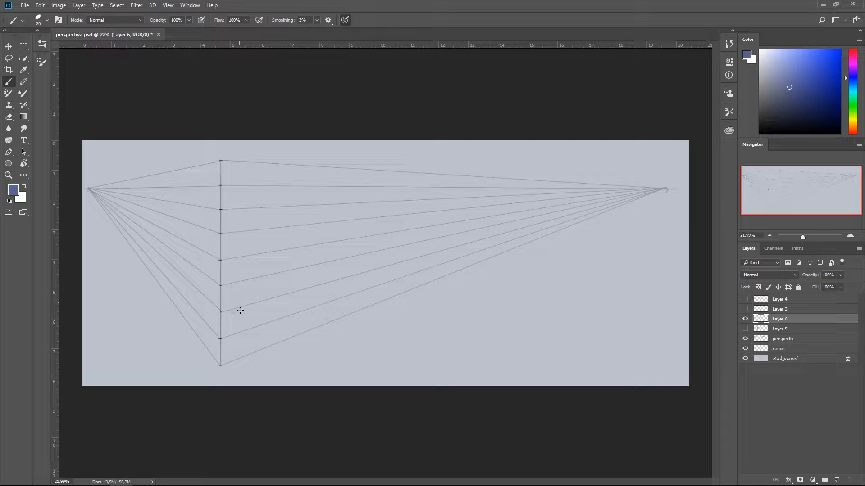
pyautogui.press('z')
pyautogui.moveTo(283, 270); pyautogui.dragTo(295, 289)
pyautogui.press('b')
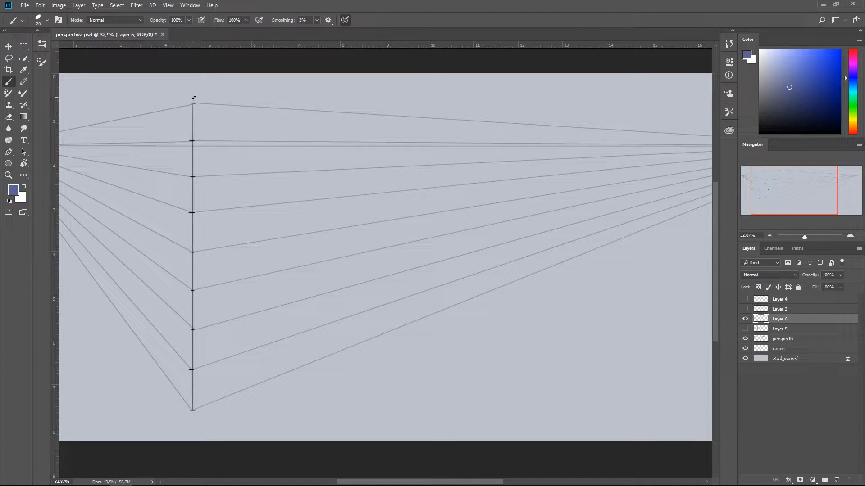
pyautogui.moveTo(189, 423); pyautogui.dragTo(188, 428)
# Choose a lighter blue and sketch the figure's vertical axis, round head, and shoulder and chest guide lines beside the divided line.
pyautogui.click(790, 62)
pyautogui.moveTo(248, 103)
pyautogui.mouseDown()
pyautogui.moveTo(245, 222)
pyautogui.moveTo(212, 401)
pyautogui.mouseUp()
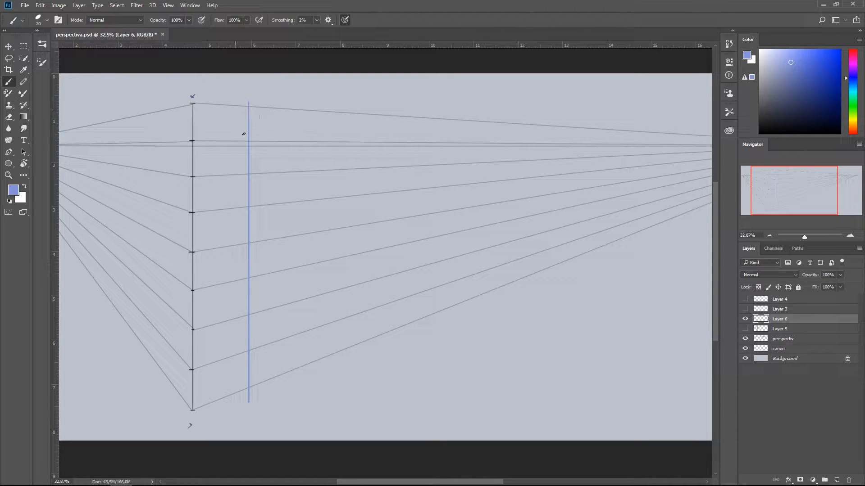
pyautogui.moveTo(238, 107)
pyautogui.mouseDown()
pyautogui.moveTo(255, 141)
pyautogui.moveTo(256, 130)
pyautogui.moveTo(253, 143)
pyautogui.moveTo(262, 134)
pyautogui.moveTo(244, 143)
pyautogui.moveTo(238, 135)
pyautogui.moveTo(238, 127)
pyautogui.moveTo(259, 139)
pyautogui.moveTo(260, 112)
pyautogui.moveTo(241, 106)
pyautogui.moveTo(251, 104)
pyautogui.moveTo(232, 114)
pyautogui.mouseUp()
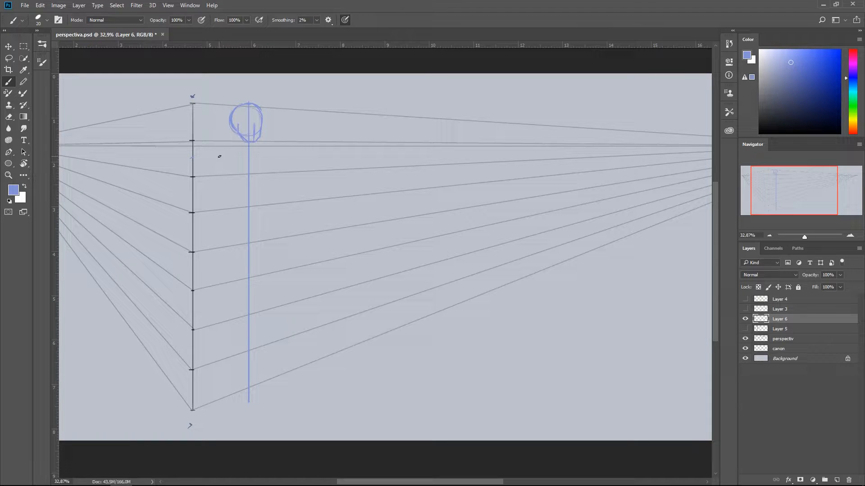
pyautogui.moveTo(274, 155); pyautogui.dragTo(216, 157)
pyautogui.moveTo(224, 193); pyautogui.dragTo(284, 189)
pyautogui.moveTo(211, 404)
pyautogui.mouseDown()
pyautogui.moveTo(287, 375)
pyautogui.moveTo(211, 414)
pyautogui.moveTo(309, 372)
pyautogui.mouseUp()
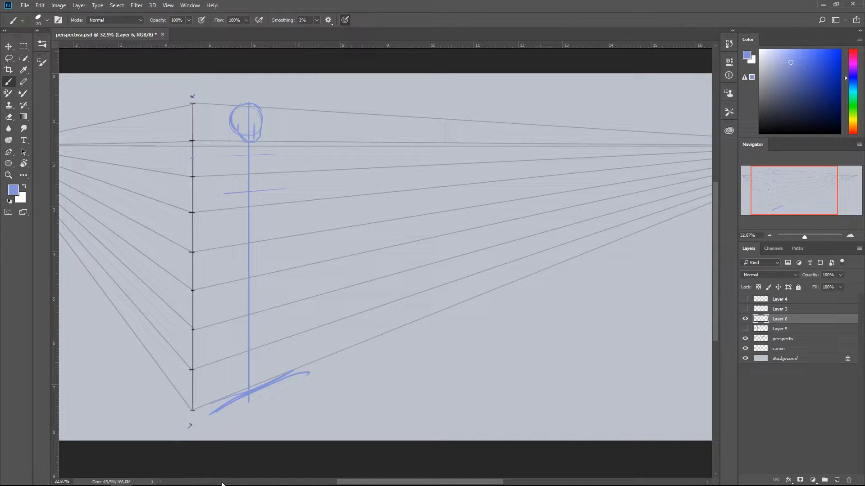
pyautogui.hotkey('ctrl', 'z')
pyautogui.hotkey('ctrl', 'z')
pyautogui.hotkey('ctrl', 'z')
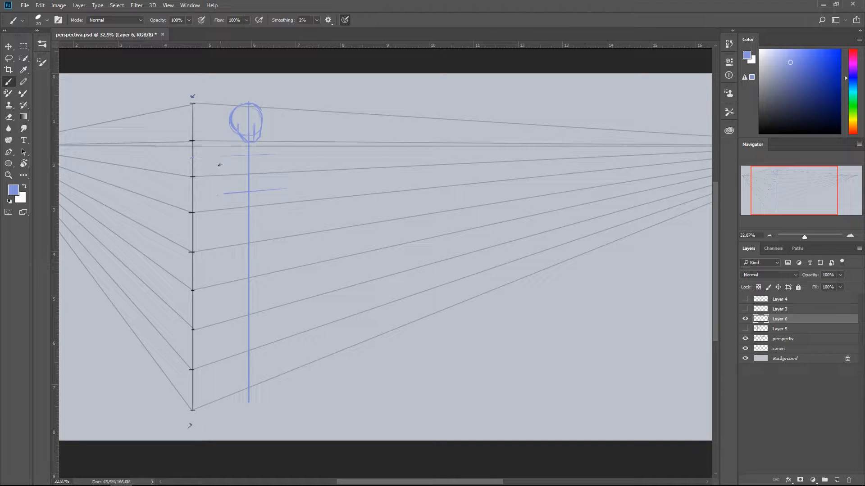
# Sketch a simplified front-view torso and a side-view torso on the empty area to the right of the figure.
pyautogui.moveTo(434, 131)
pyautogui.mouseDown()
pyautogui.moveTo(441, 156)
pyautogui.moveTo(457, 157)
pyautogui.moveTo(462, 143)
pyautogui.moveTo(457, 131)
pyautogui.moveTo(445, 132)
pyautogui.moveTo(441, 172)
pyautogui.moveTo(449, 177)
pyautogui.moveTo(461, 160)
pyautogui.moveTo(464, 166)
pyautogui.mouseUp()
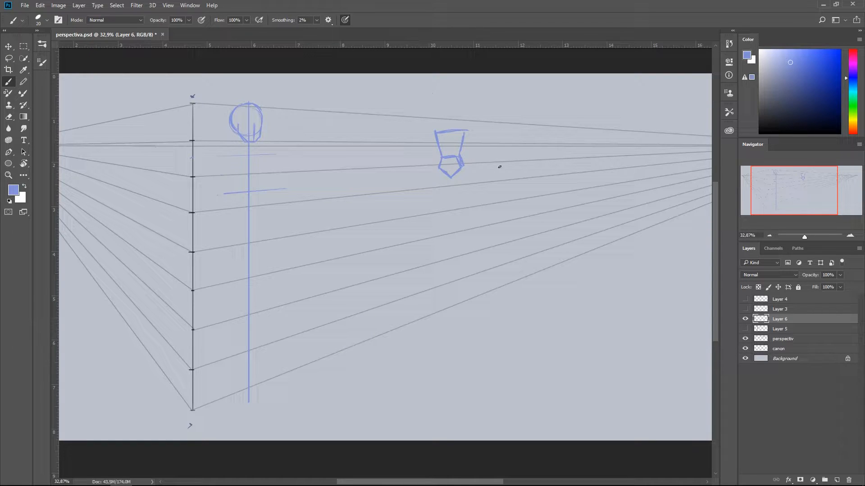
pyautogui.moveTo(484, 131)
pyautogui.mouseDown()
pyautogui.moveTo(486, 162)
pyautogui.moveTo(501, 161)
pyautogui.moveTo(489, 129)
pyautogui.moveTo(505, 172)
pyautogui.moveTo(485, 157)
pyautogui.moveTo(487, 173)
pyautogui.moveTo(505, 175)
pyautogui.moveTo(492, 126)
pyautogui.moveTo(479, 149)
pyautogui.moveTo(499, 167)
pyautogui.moveTo(491, 148)
pyautogui.moveTo(487, 177)
pyautogui.mouseUp()
pyautogui.press('e')
# Sketch the figure's ribcage outline below the head and connect it with the shoulders and neck.
pyautogui.press('b')
pyautogui.moveTo(226, 158); pyautogui.dragTo(213, 167)
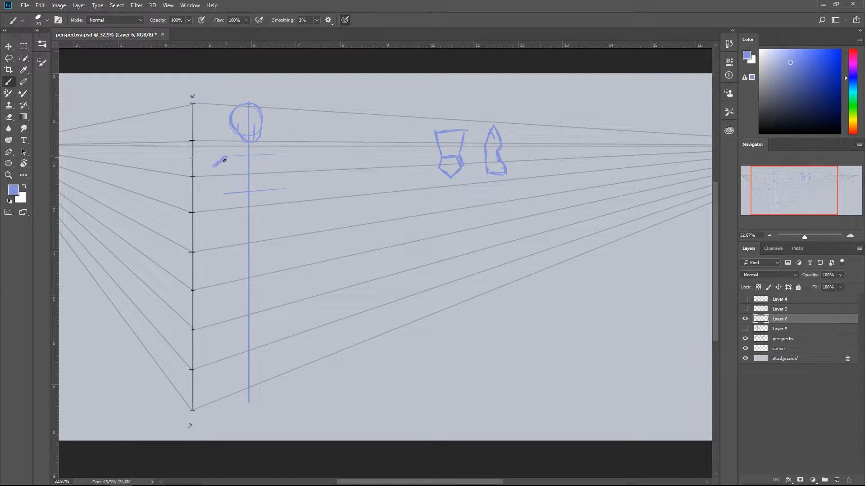
pyautogui.moveTo(272, 161)
pyautogui.mouseDown()
pyautogui.moveTo(275, 205)
pyautogui.moveTo(280, 170)
pyautogui.moveTo(227, 208)
pyautogui.mouseUp()
pyautogui.moveTo(212, 174)
pyautogui.mouseDown()
pyautogui.moveTo(226, 200)
pyautogui.moveTo(249, 210)
pyautogui.moveTo(231, 213)
pyautogui.mouseUp()
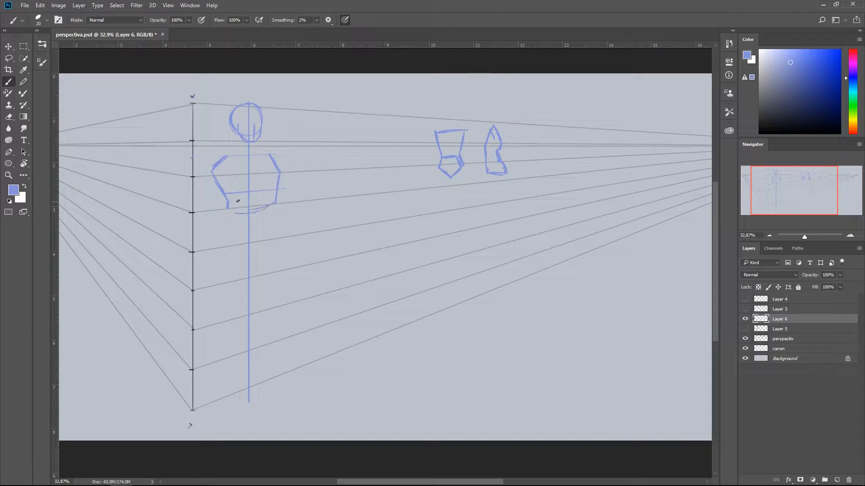
pyautogui.moveTo(266, 155); pyautogui.dragTo(225, 157)
pyautogui.moveTo(225, 152); pyautogui.dragTo(212, 167)
pyautogui.moveTo(251, 144)
pyautogui.mouseDown()
pyautogui.moveTo(258, 140)
pyautogui.moveTo(246, 147)
pyautogui.moveTo(236, 133)
pyautogui.moveTo(232, 149)
pyautogui.moveTo(236, 142)
pyautogui.moveTo(261, 154)
pyautogui.mouseUp()
# Define the lower edge of the ribcage and sketch the pelvis as an angular shape ending at the crotch.
pyautogui.moveTo(276, 203); pyautogui.dragTo(252, 213)
pyautogui.click(253, 247)
pyautogui.moveTo(253, 249)
pyautogui.mouseDown()
pyautogui.moveTo(230, 237)
pyautogui.moveTo(225, 221)
pyautogui.mouseUp()
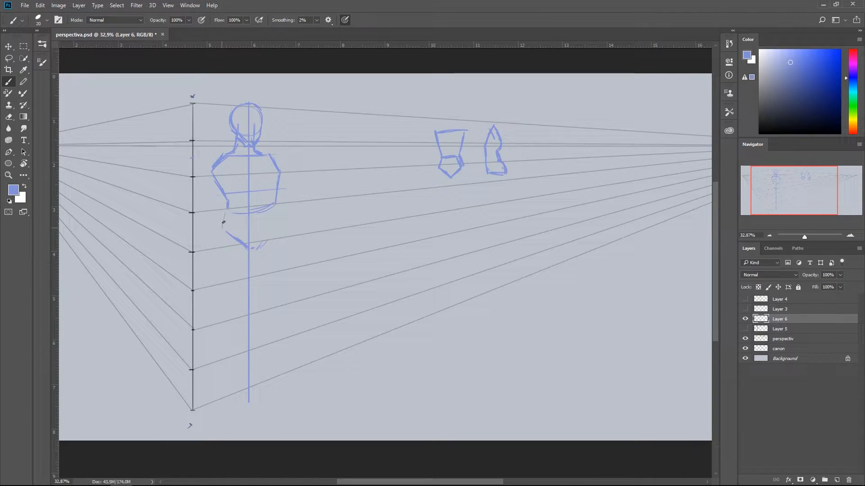
pyautogui.moveTo(257, 249)
pyautogui.mouseDown()
pyautogui.moveTo(275, 226)
pyautogui.moveTo(272, 205)
pyautogui.moveTo(229, 210)
pyautogui.moveTo(250, 247)
pyautogui.mouseUp()
pyautogui.moveTo(225, 222)
pyautogui.mouseDown()
pyautogui.moveTo(249, 239)
pyautogui.moveTo(236, 245)
pyautogui.mouseUp()
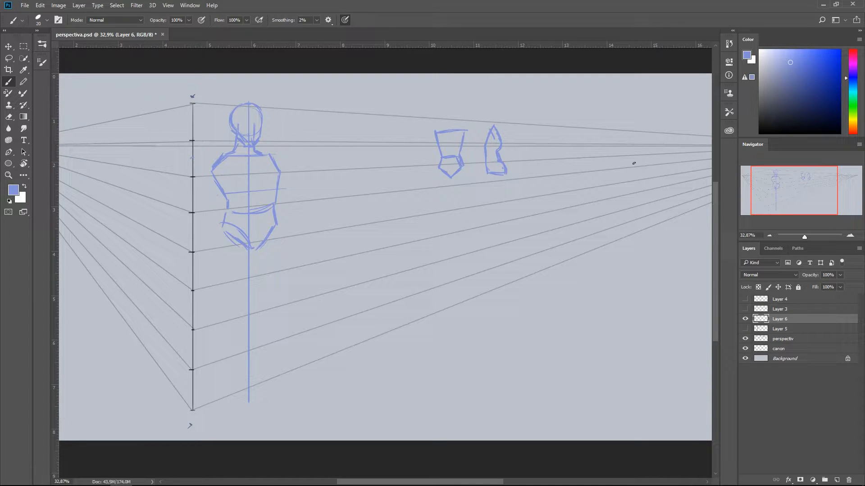
# Choose a turquoise colour and draw a curved centre line over the figure's face and down the torso to the crotch.
pyautogui.click(853, 95)
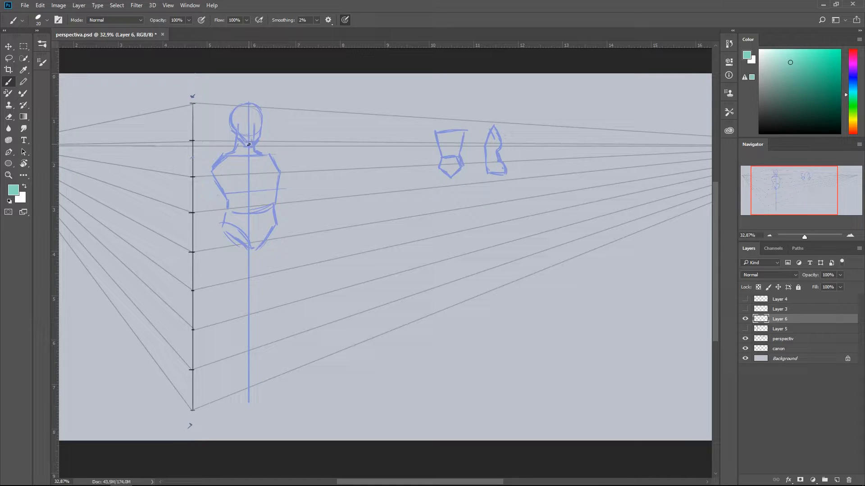
pyautogui.moveTo(250, 146); pyautogui.dragTo(254, 107)
pyautogui.hotkey('ctrl', 'space')
pyautogui.moveTo(242, 160); pyautogui.dragTo(270, 161)
pyautogui.press('space')
pyautogui.moveTo(136, 147); pyautogui.dragTo(161, 150)
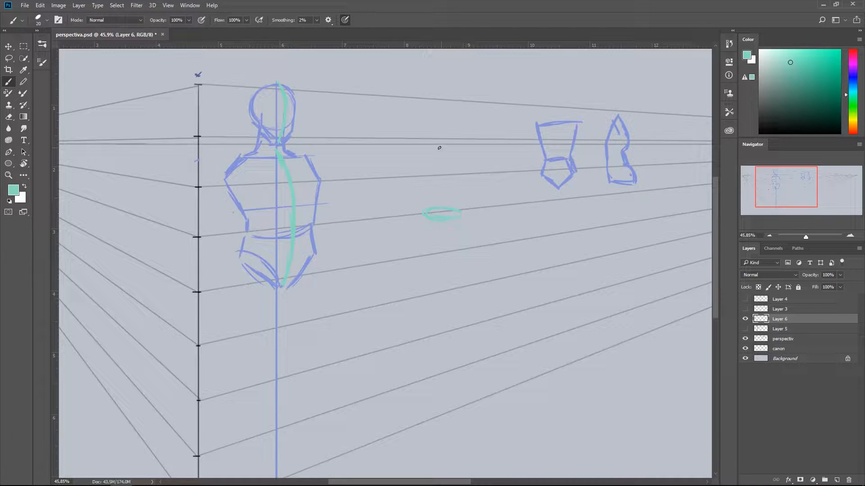
# Draw a turquoise cylinder to the right of the figure with a blue off-centre vertical line and a curved rotation arrow around its base.
pyautogui.moveTo(458, 141); pyautogui.dragTo(458, 144)
pyautogui.click(845, 81)
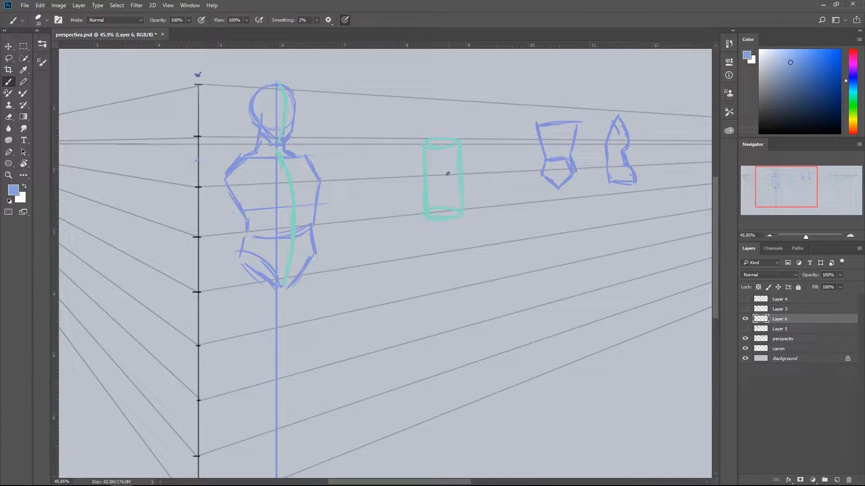
pyautogui.moveTo(449, 145)
pyautogui.mouseDown()
pyautogui.moveTo(452, 219)
pyautogui.moveTo(450, 154)
pyautogui.moveTo(445, 180)
pyautogui.moveTo(421, 208)
pyautogui.moveTo(410, 200)
pyautogui.moveTo(470, 206)
pyautogui.mouseUp()
pyautogui.moveTo(246, 232)
pyautogui.mouseDown()
pyautogui.moveTo(293, 250)
pyautogui.moveTo(320, 227)
pyautogui.mouseUp()
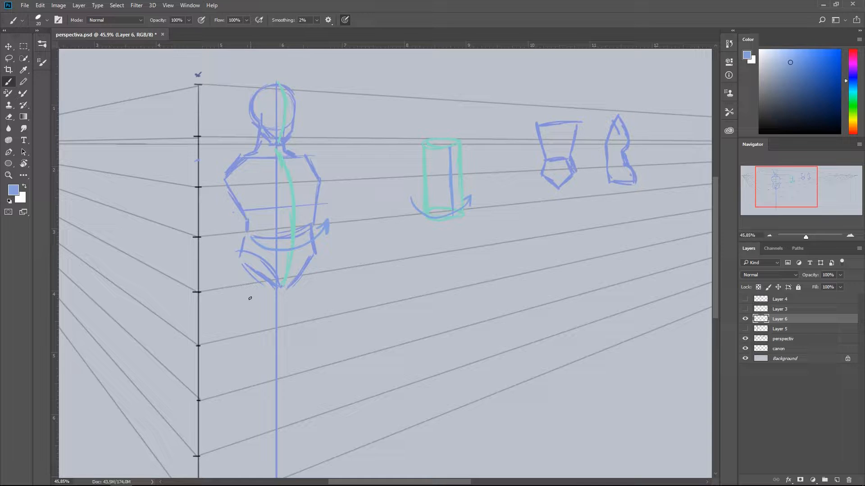
pyautogui.hotkey('ctrl', 'z')
# Erase the torso's left contour and redraw it curving in at the waist, then reinforce the right side of the torso.
pyautogui.moveTo(106, 270); pyautogui.dragTo(128, 218)
pyautogui.press('e')
pyautogui.moveTo(266, 168)
pyautogui.mouseDown()
pyautogui.moveTo(249, 152)
pyautogui.moveTo(263, 181)
pyautogui.moveTo(251, 210)
pyautogui.moveTo(266, 185)
pyautogui.moveTo(254, 152)
pyautogui.mouseUp()
pyautogui.press('b')
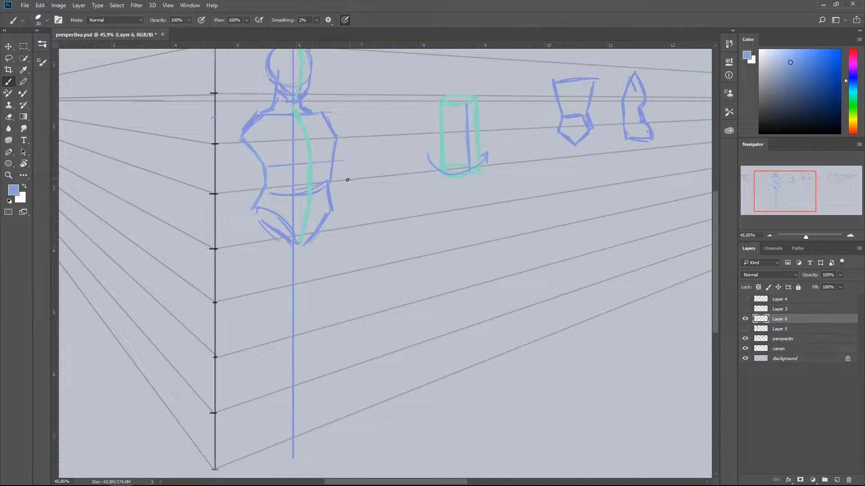
pyautogui.moveTo(330, 179); pyautogui.dragTo(333, 142)
pyautogui.moveTo(163, 152); pyautogui.dragTo(170, 158)
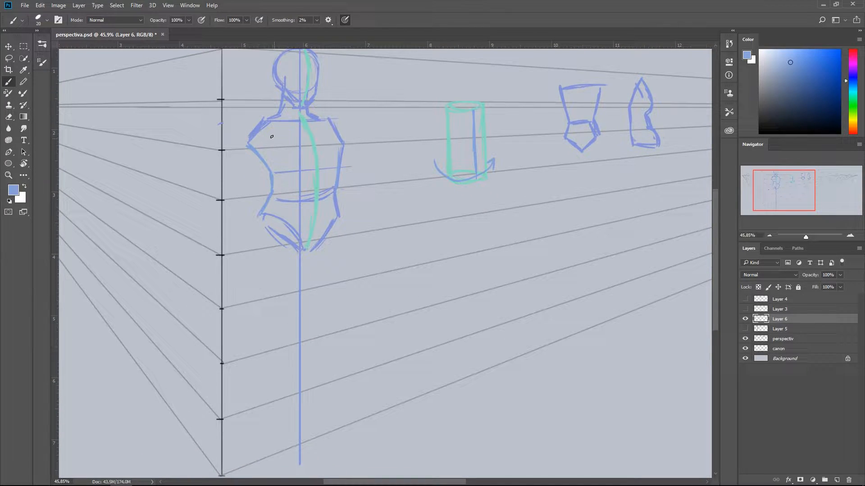
pyautogui.moveTo(333, 131); pyautogui.dragTo(272, 126)
pyautogui.hotkey('ctrl', 'z')
pyautogui.hotkey('ctrl', 'z')
# Reinforce the right edge of the pelvis and draw a small circle for the left knee just above the sixth perspective line.
pyautogui.moveTo(315, 250); pyautogui.dragTo(339, 220)
pyautogui.moveTo(81, 263); pyautogui.dragTo(177, 214)
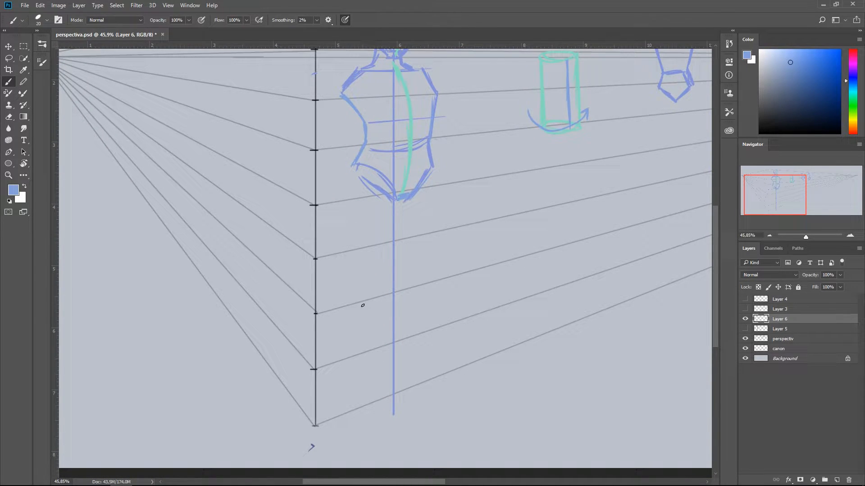
pyautogui.moveTo(363, 298); pyautogui.dragTo(364, 300)
pyautogui.hotkey('ctrl', 'z')
pyautogui.moveTo(357, 291)
pyautogui.mouseDown()
pyautogui.moveTo(349, 292)
pyautogui.moveTo(356, 285)
pyautogui.mouseUp()
# Mark the right knee with a small circle and outline the left thigh from the pelvis down to its knee.
pyautogui.moveTo(429, 270)
pyautogui.mouseDown()
pyautogui.moveTo(434, 276)
pyautogui.moveTo(435, 256)
pyautogui.mouseUp()
pyautogui.moveTo(436, 304); pyautogui.dragTo(437, 277)
pyautogui.hotkey('ctrl', 'z')
pyautogui.hotkey('ctrl', 'z')
pyautogui.moveTo(427, 265); pyautogui.dragTo(427, 266)
pyautogui.moveTo(366, 294); pyautogui.dragTo(397, 202)
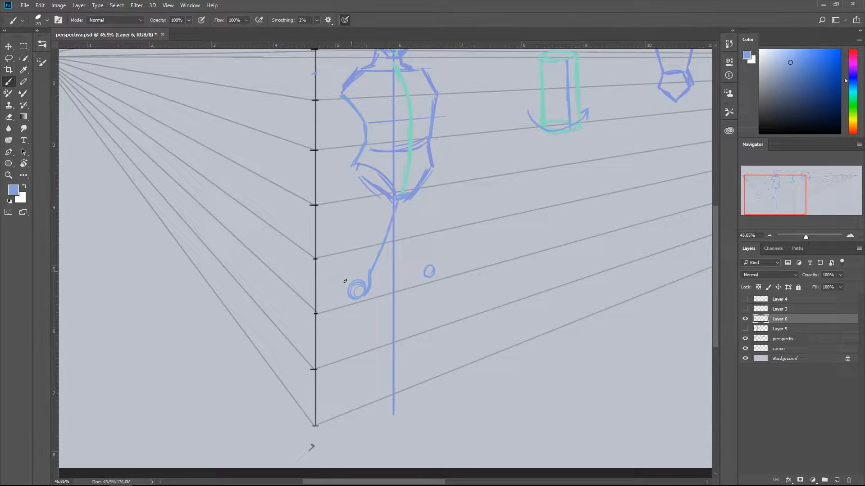
pyautogui.moveTo(341, 293); pyautogui.dragTo(352, 174)
pyautogui.press('z')
pyautogui.moveTo(273, 234)
pyautogui.mouseDown()
pyautogui.moveTo(257, 231)
pyautogui.moveTo(260, 250)
pyautogui.mouseUp()
pyautogui.moveTo(186, 298)
pyautogui.mouseDown()
pyautogui.moveTo(215, 295)
pyautogui.moveTo(233, 272)
pyautogui.moveTo(236, 243)
pyautogui.mouseUp()
pyautogui.press('b')
pyautogui.moveTo(332, 174)
pyautogui.mouseDown()
pyautogui.moveTo(235, 341)
pyautogui.moveTo(251, 327)
pyautogui.mouseUp()
pyautogui.moveTo(334, 185); pyautogui.dragTo(317, 308)
pyautogui.hotkey('ctrl', 'z')
pyautogui.moveTo(329, 188); pyautogui.dragTo(278, 364)
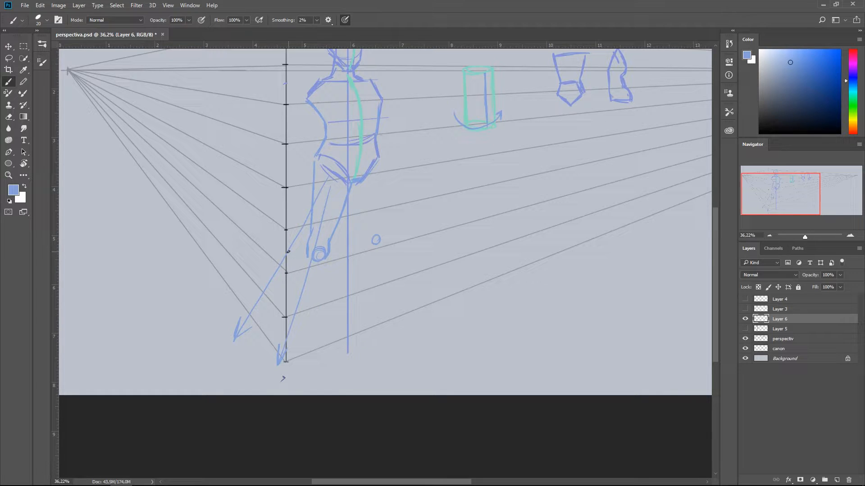
pyautogui.hotkey('ctrl', 'z')
pyautogui.hotkey('ctrl', 'z')
pyautogui.hotkey('ctrl', 'z')
pyautogui.hotkey('ctrl', 'z')
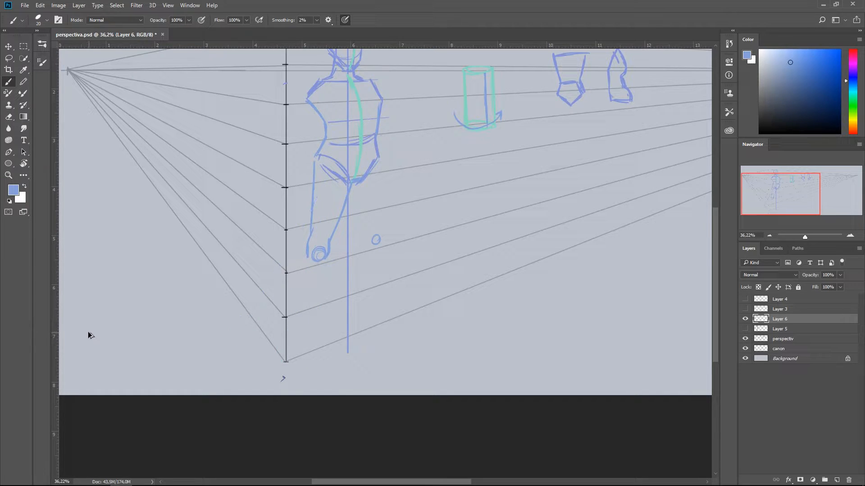
# Add a new layer above Layer 6 and sketch straight legs with feet below the pelvis in a dark colour.
pyautogui.hotkey('ctrl', 'shift', 'alt', 'n')
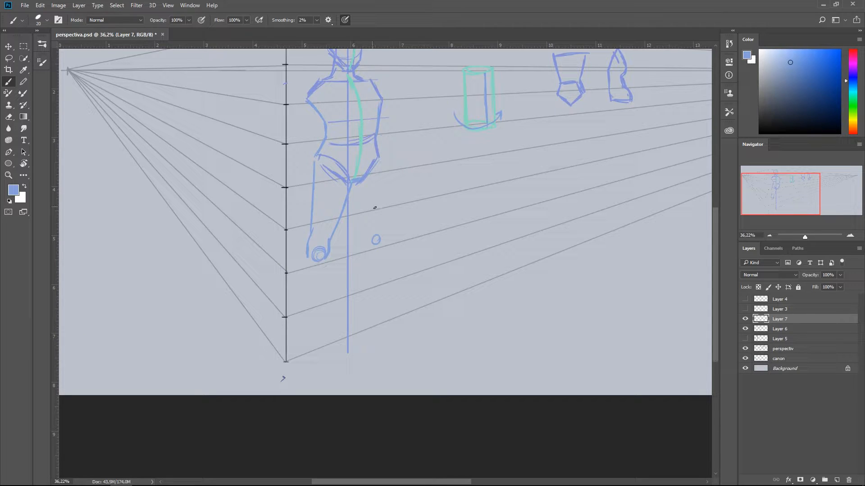
pyautogui.click(776, 106)
pyautogui.moveTo(316, 157)
pyautogui.mouseDown()
pyautogui.moveTo(302, 319)
pyautogui.moveTo(358, 335)
pyautogui.moveTo(332, 325)
pyautogui.moveTo(340, 191)
pyautogui.mouseUp()
pyautogui.hotkey('ctrl', 'z')
pyautogui.moveTo(331, 317)
pyautogui.mouseDown()
pyautogui.moveTo(340, 174)
pyautogui.moveTo(375, 209)
pyautogui.moveTo(373, 297)
pyautogui.moveTo(360, 300)
pyautogui.moveTo(363, 308)
pyautogui.moveTo(402, 305)
pyautogui.mouseUp()
pyautogui.moveTo(397, 304)
pyautogui.mouseDown()
pyautogui.moveTo(370, 294)
pyautogui.moveTo(352, 254)
pyautogui.mouseUp()
pyautogui.moveTo(357, 296); pyautogui.dragTo(348, 211)
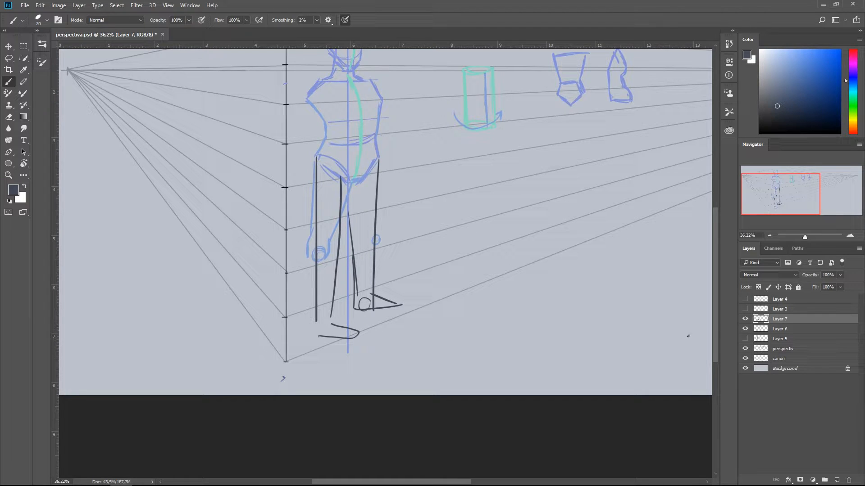
# Hide Layer 7, make Layer 6 the active layer and sample the blue of the figure sketch.
pyautogui.click(744, 319)
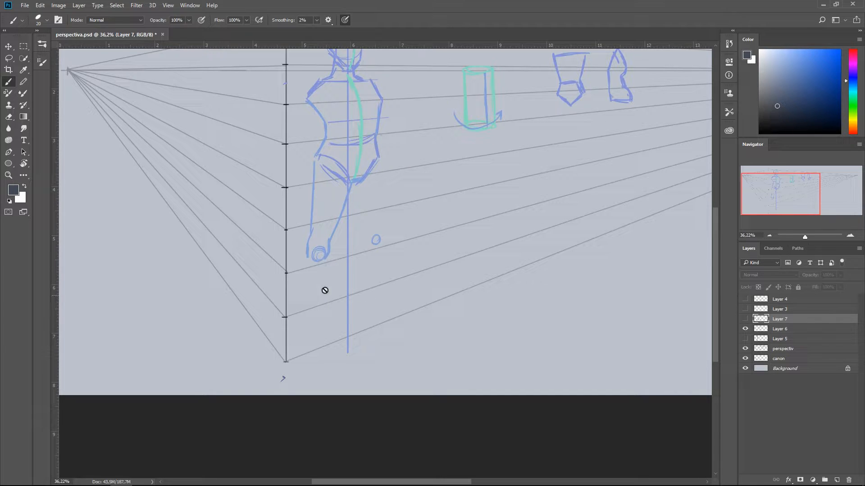
pyautogui.click(793, 330)
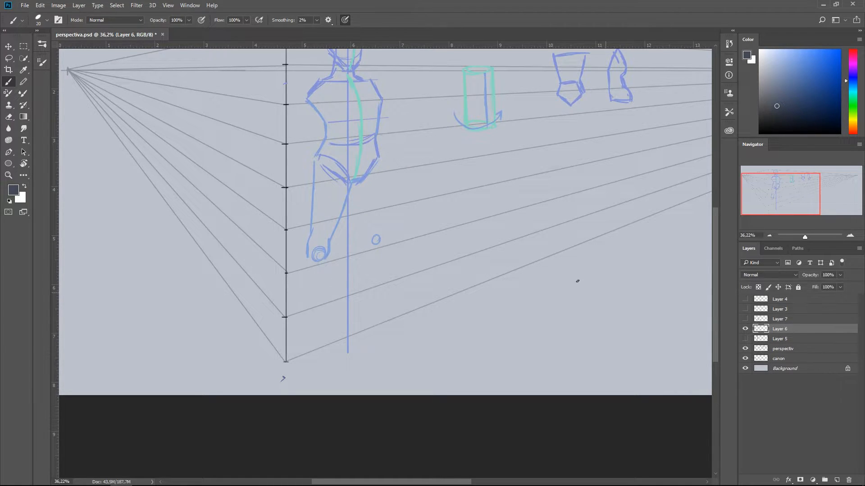
pyautogui.keyDown('alt'); pyautogui.click(360, 180); pyautogui.keyUp('alt')
# Sketch the left lower leg from the knee down to a small ankle circle and strengthen its contours.
pyautogui.moveTo(346, 361); pyautogui.dragTo(286, 357)
pyautogui.hotkey('ctrl', 'z')
pyautogui.moveTo(305, 335); pyautogui.dragTo(308, 332)
pyautogui.moveTo(326, 249); pyautogui.dragTo(304, 254)
pyautogui.moveTo(315, 321); pyautogui.dragTo(329, 275)
pyautogui.moveTo(321, 304); pyautogui.dragTo(326, 261)
pyautogui.moveTo(301, 333)
pyautogui.mouseDown()
pyautogui.moveTo(307, 263)
pyautogui.moveTo(319, 307)
pyautogui.mouseUp()
# Lasso the left leg, rotate it slightly outward about a pivot at the hip with Free Transform, and deselect it.
pyautogui.moveTo(224, 237); pyautogui.dragTo(247, 210)
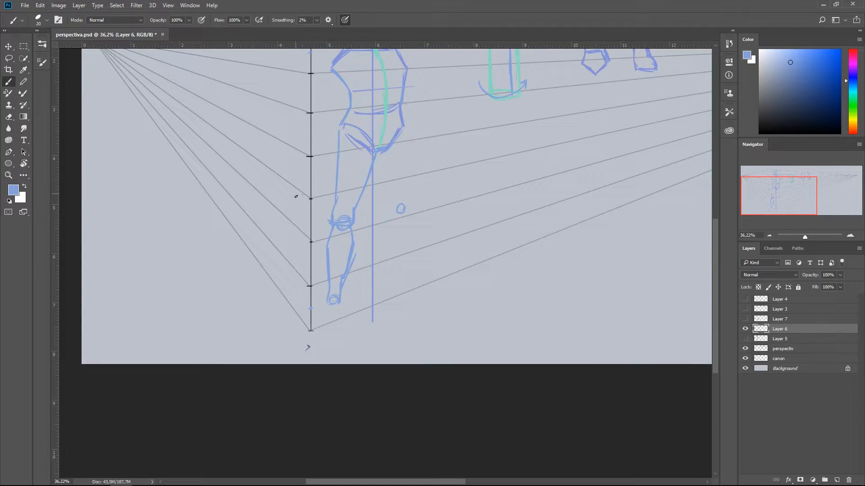
pyautogui.press('l')
pyautogui.moveTo(328, 127)
pyautogui.mouseDown()
pyautogui.moveTo(301, 245)
pyautogui.moveTo(314, 316)
pyautogui.moveTo(349, 307)
pyautogui.moveTo(381, 172)
pyautogui.moveTo(373, 149)
pyautogui.moveTo(308, 136)
pyautogui.mouseUp()
pyautogui.hotkey('ctrl', 't')
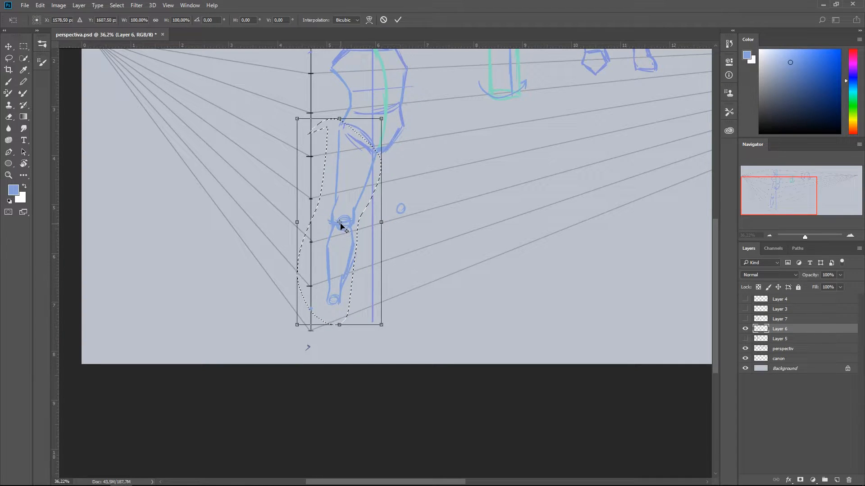
pyautogui.moveTo(341, 223)
pyautogui.mouseDown()
pyautogui.moveTo(353, 142)
pyautogui.moveTo(361, 139)
pyautogui.mouseUp()
pyautogui.moveTo(261, 348); pyautogui.dragTo(242, 345)
pyautogui.press('Return')
pyautogui.hotkey('ctrl', 'd')
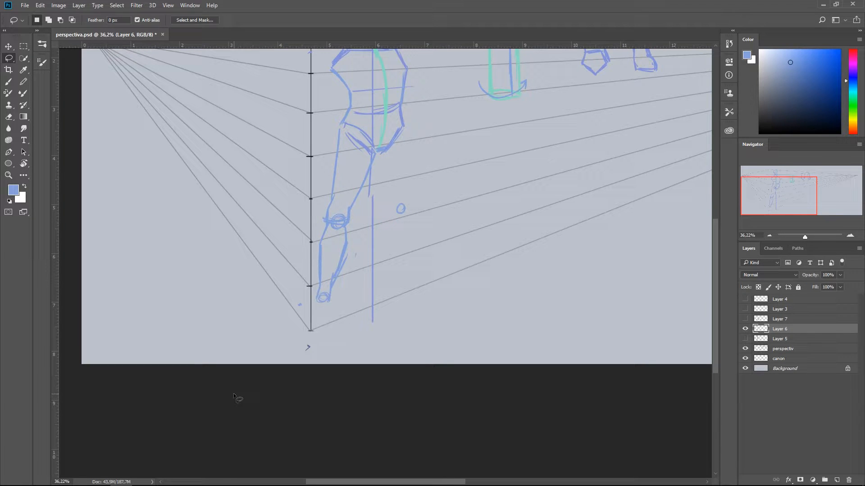
# Add a second circle at the right knee and sketch the right thigh from the pelvis to the knee.
pyautogui.scroll(-3, 230, 90)
pyautogui.hotkey('ctrl', 'space')
pyautogui.moveTo(143, 296); pyautogui.dragTo(181, 305)
pyautogui.press('space')
pyautogui.moveTo(275, 202); pyautogui.dragTo(179, 207)
pyautogui.press('b')
pyautogui.moveTo(400, 286)
pyautogui.mouseDown()
pyautogui.moveTo(421, 276)
pyautogui.moveTo(429, 260)
pyautogui.mouseUp()
pyautogui.hotkey('ctrl', 'z')
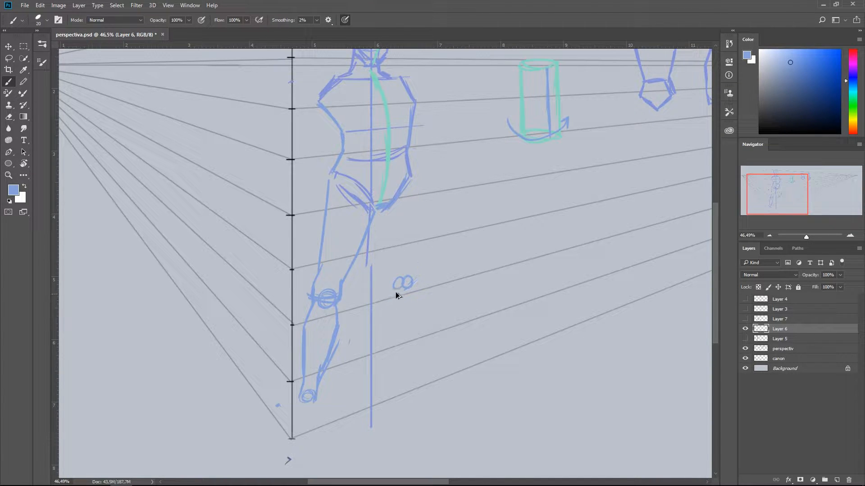
pyautogui.moveTo(388, 285); pyautogui.dragTo(375, 217)
pyautogui.moveTo(405, 275); pyautogui.dragTo(416, 203)
pyautogui.moveTo(409, 256)
pyautogui.mouseDown()
pyautogui.moveTo(414, 189)
pyautogui.moveTo(406, 167)
pyautogui.moveTo(409, 256)
pyautogui.mouseUp()
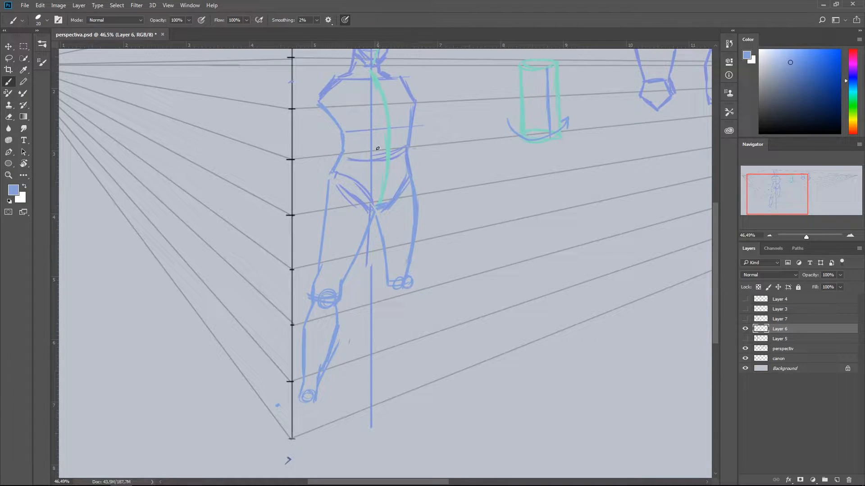
# Draw a curved downward arrow beside the right thigh and sketch the right lower leg down to a small ankle circle.
pyautogui.moveTo(443, 177)
pyautogui.mouseDown()
pyautogui.moveTo(431, 277)
pyautogui.moveTo(441, 265)
pyautogui.mouseUp()
pyautogui.moveTo(405, 289)
pyautogui.mouseDown()
pyautogui.moveTo(402, 376)
pyautogui.moveTo(388, 367)
pyautogui.moveTo(386, 377)
pyautogui.moveTo(382, 366)
pyautogui.moveTo(383, 375)
pyautogui.moveTo(383, 288)
pyautogui.mouseUp()
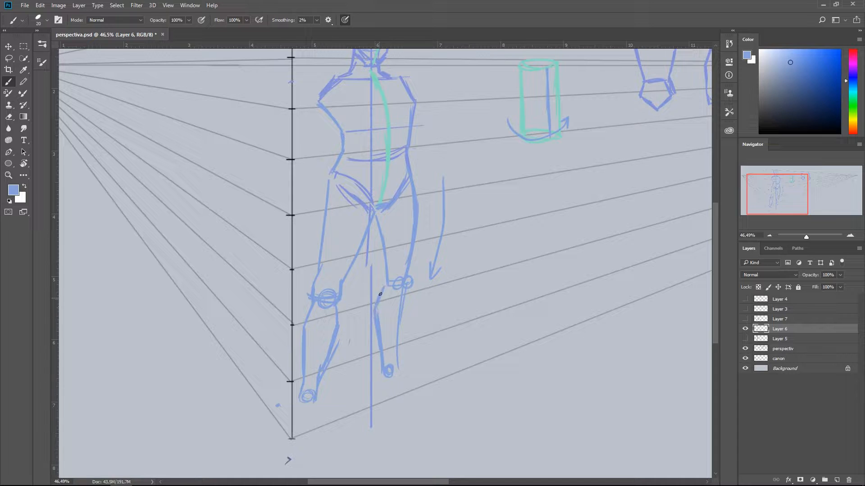
pyautogui.moveTo(395, 370)
pyautogui.mouseDown()
pyautogui.moveTo(403, 287)
pyautogui.moveTo(396, 307)
pyautogui.moveTo(406, 296)
pyautogui.moveTo(387, 314)
pyautogui.moveTo(395, 277)
pyautogui.moveTo(387, 317)
pyautogui.moveTo(419, 268)
pyautogui.moveTo(404, 329)
pyautogui.moveTo(409, 368)
pyautogui.moveTo(422, 305)
pyautogui.moveTo(402, 278)
pyautogui.moveTo(334, 364)
pyautogui.moveTo(327, 339)
pyautogui.moveTo(317, 355)
pyautogui.moveTo(326, 370)
pyautogui.moveTo(340, 318)
pyautogui.moveTo(321, 355)
pyautogui.moveTo(307, 360)
pyautogui.moveTo(304, 341)
pyautogui.moveTo(302, 377)
pyautogui.moveTo(300, 335)
pyautogui.moveTo(300, 381)
pyautogui.moveTo(310, 308)
pyautogui.moveTo(315, 372)
pyautogui.moveTo(333, 331)
pyautogui.moveTo(321, 301)
pyautogui.mouseUp()
# Erase the knee circles and the surplus construction strokes at the pelvis and along both legs.
pyautogui.press('e')
pyautogui.press('b')
pyautogui.press('e')
pyautogui.moveTo(386, 209)
pyautogui.mouseDown()
pyautogui.moveTo(357, 212)
pyautogui.moveTo(345, 187)
pyautogui.mouseUp()
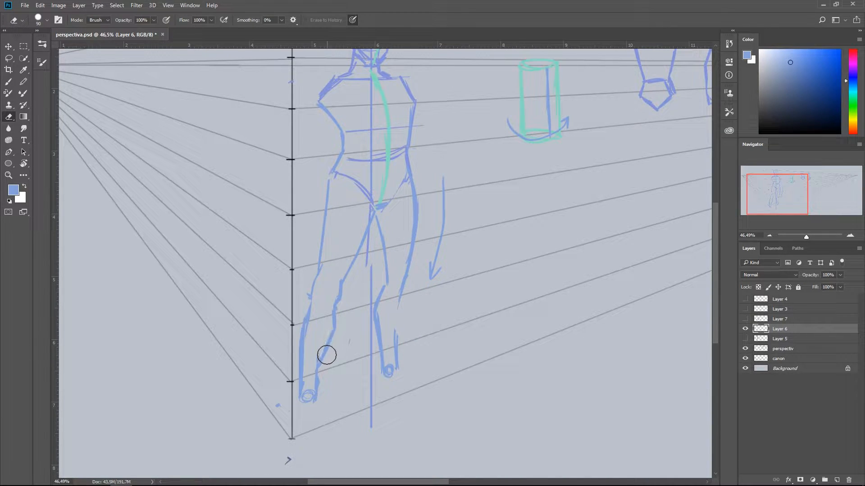
# Sketch the right foot as a pointed wedge below its ankle circle, with a curved rotation arrow beneath it.
pyautogui.press('b')
pyautogui.moveTo(203, 313); pyautogui.dragTo(218, 284)
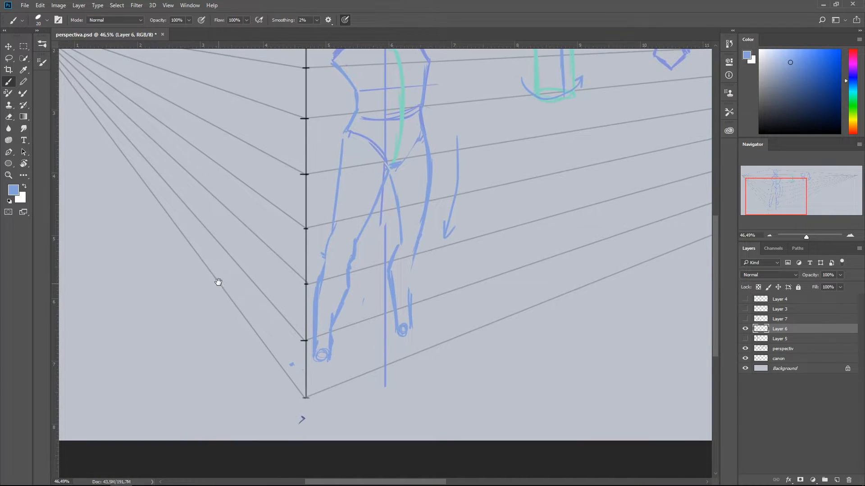
pyautogui.moveTo(393, 347)
pyautogui.mouseDown()
pyautogui.moveTo(451, 347)
pyautogui.moveTo(414, 331)
pyautogui.mouseUp()
pyautogui.moveTo(398, 384)
pyautogui.mouseDown()
pyautogui.moveTo(432, 375)
pyautogui.moveTo(463, 351)
pyautogui.moveTo(464, 366)
pyautogui.moveTo(461, 345)
pyautogui.mouseUp()
pyautogui.hotkey('ctrl', 'z')
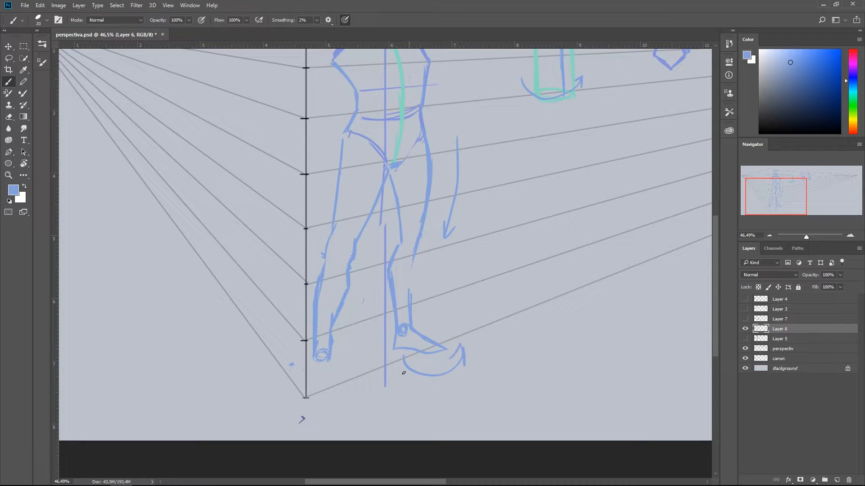
# Try sketching the left foot as a front-facing trapezoid below the ankle circle, and undo it.
pyautogui.moveTo(330, 358); pyautogui.dragTo(333, 373)
pyautogui.moveTo(176, 271); pyautogui.dragTo(183, 245)
pyautogui.moveTo(343, 352); pyautogui.dragTo(343, 357)
pyautogui.moveTo(343, 358)
pyautogui.mouseDown()
pyautogui.moveTo(316, 359)
pyautogui.moveTo(322, 325)
pyautogui.moveTo(318, 358)
pyautogui.mouseUp()
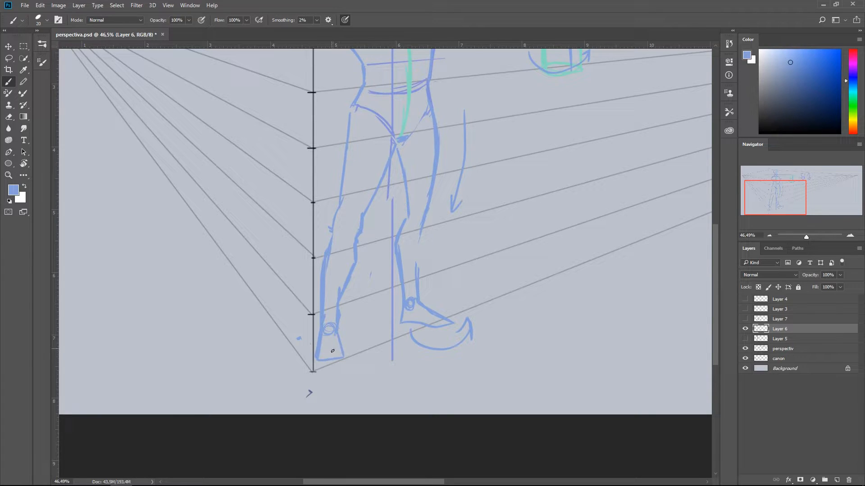
pyautogui.hotkey('ctrl', 'alt', 'z')
pyautogui.hotkey('ctrl', 'alt', 'z')
pyautogui.hotkey('ctrl', 'alt', 'z')
pyautogui.hotkey('ctrl', 'alt', 'z')
# Try sketching the left foot turned inward toward the other leg, and undo the strokes.
pyautogui.moveTo(321, 330)
pyautogui.mouseDown()
pyautogui.moveTo(315, 349)
pyautogui.moveTo(343, 363)
pyautogui.mouseUp()
pyautogui.moveTo(333, 332); pyautogui.dragTo(370, 356)
pyautogui.moveTo(339, 393); pyautogui.dragTo(380, 370)
pyautogui.moveTo(361, 377); pyautogui.dragTo(378, 386)
pyautogui.hotkey('ctrl', 'z')
pyautogui.hotkey('ctrl', 'z')
pyautogui.hotkey('ctrl', 'z')
pyautogui.hotkey('ctrl', 'z')
pyautogui.hotkey('ctrl', 'z')
pyautogui.hotkey('ctrl', 'z')
pyautogui.hotkey('ctrl', 'z')
pyautogui.hotkey('ctrl', 'z')
pyautogui.hotkey('ctrl', 'z')
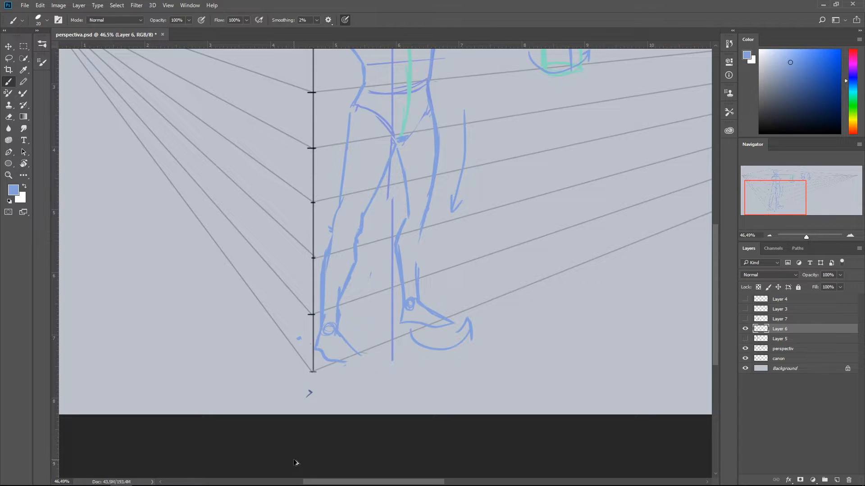
# Try sketching the left foot turned outward across the vertical scale line, and undo it.
pyautogui.moveTo(340, 335)
pyautogui.mouseDown()
pyautogui.moveTo(323, 364)
pyautogui.moveTo(299, 363)
pyautogui.moveTo(309, 348)
pyautogui.mouseUp()
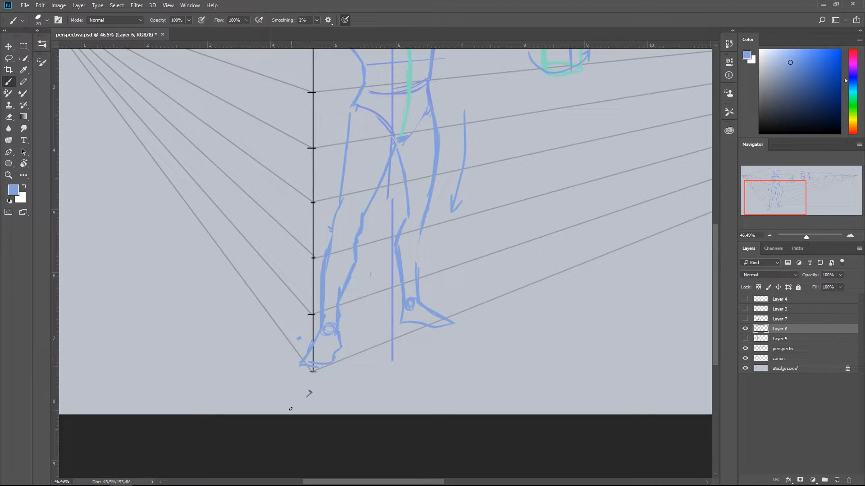
pyautogui.hotkey('ctrl', 'z')
pyautogui.hotkey('ctrl', 'z')
pyautogui.hotkey('ctrl', 'z')
pyautogui.hotkey('ctrl', 'z')
pyautogui.hotkey('ctrl', 'z')
# Redraw the left foot as a simple block widening from the ankle circle to a flat base at the lowest perspective lines.
pyautogui.moveTo(336, 335)
pyautogui.mouseDown()
pyautogui.moveTo(340, 354)
pyautogui.moveTo(330, 355)
pyautogui.moveTo(346, 359)
pyautogui.moveTo(311, 360)
pyautogui.moveTo(321, 328)
pyautogui.mouseUp()
pyautogui.moveTo(345, 358); pyautogui.dragTo(339, 333)
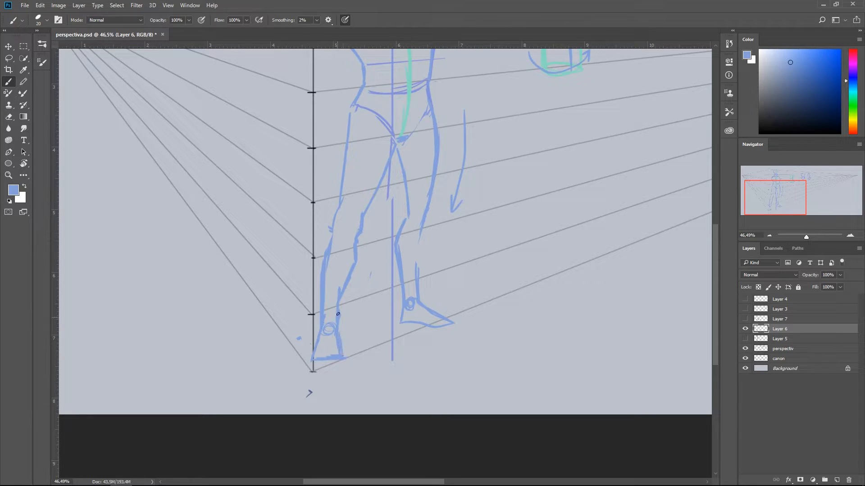
pyautogui.scroll(5, 200, 209)
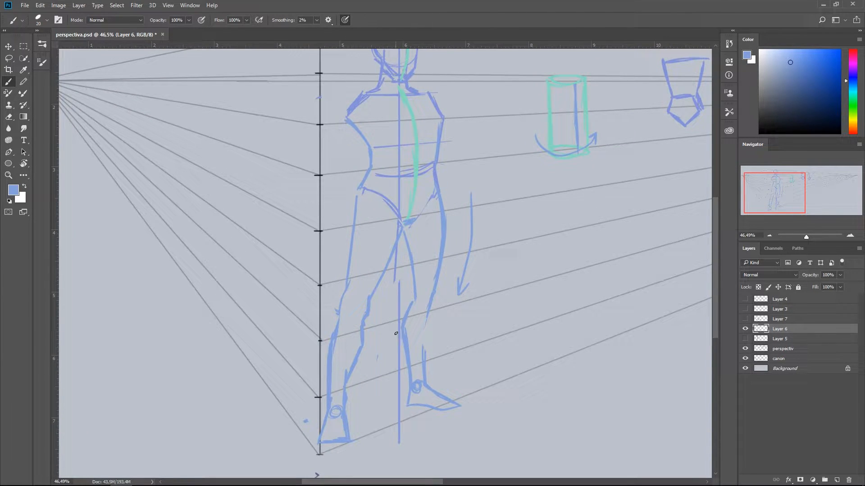
pyautogui.moveTo(196, 246); pyautogui.dragTo(164, 275)
# Recolor the whole figure sketch on Layer 6 with a dark blue-gray by selecting and filling its pixels, and deselect.
pyautogui.moveTo(785, 84); pyautogui.dragTo(772, 91)
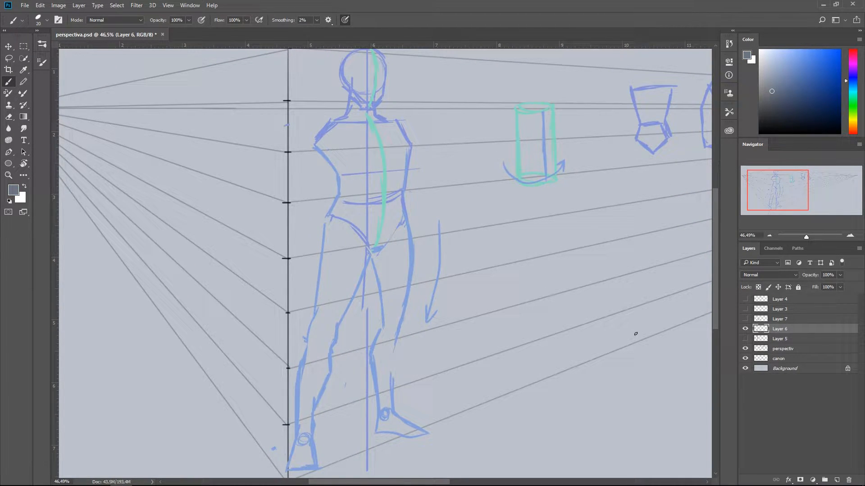
pyautogui.keyDown('ctrl'); pyautogui.click(760, 329); pyautogui.keyUp('ctrl')
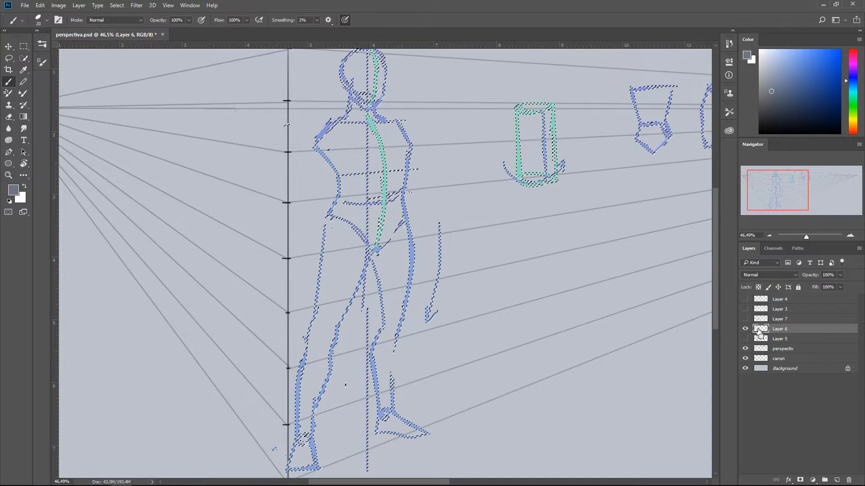
pyautogui.click(774, 106)
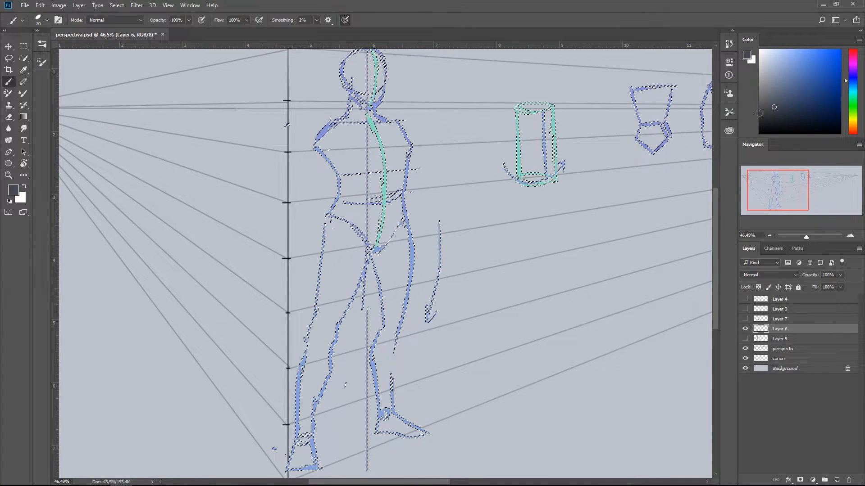
pyautogui.hotkey('alt', 'BackSpace')
pyautogui.hotkey('ctrl', 'd')
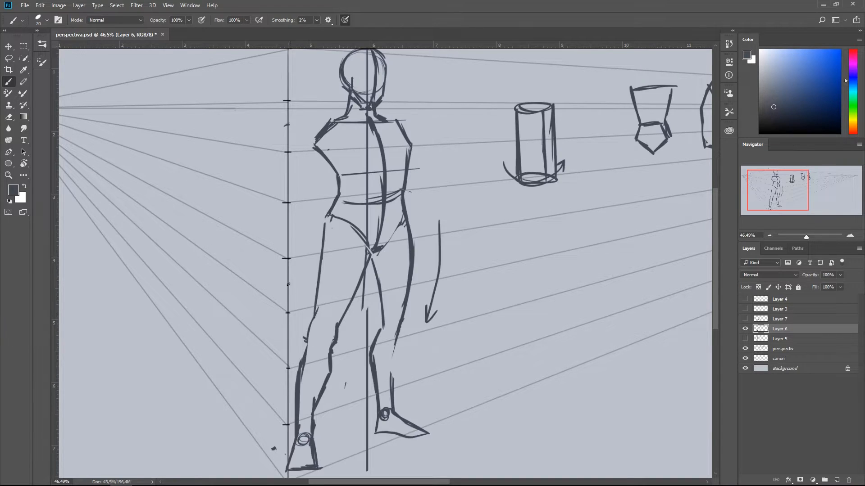
# Sketch the left arm with a rounded shoulder, an upper arm to a small elbow circle, and a forearm and hand beside the hip.
pyautogui.scroll(-2, 175, 198)
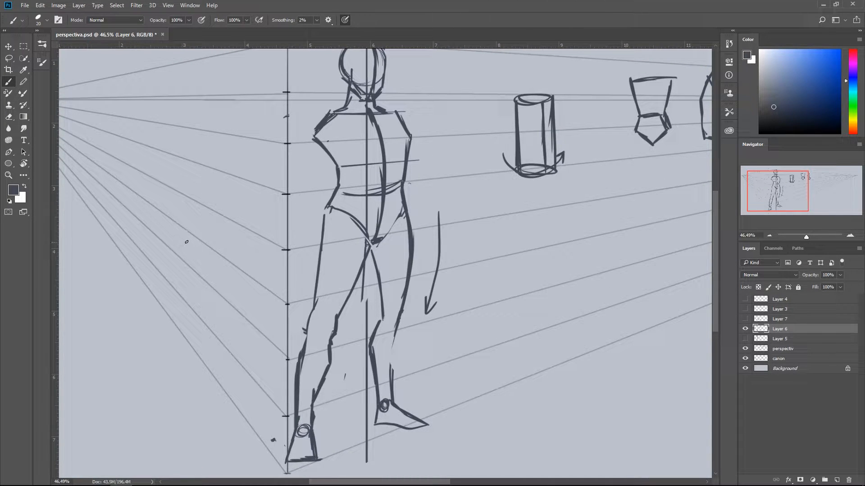
pyautogui.moveTo(314, 122)
pyautogui.mouseDown()
pyautogui.moveTo(340, 136)
pyautogui.moveTo(336, 123)
pyautogui.moveTo(336, 139)
pyautogui.moveTo(323, 141)
pyautogui.moveTo(340, 143)
pyautogui.moveTo(305, 145)
pyautogui.moveTo(333, 148)
pyautogui.moveTo(305, 186)
pyautogui.moveTo(316, 187)
pyautogui.moveTo(292, 185)
pyautogui.mouseUp()
pyautogui.moveTo(298, 184); pyautogui.dragTo(306, 143)
pyautogui.moveTo(301, 195); pyautogui.dragTo(311, 189)
pyautogui.moveTo(303, 140); pyautogui.dragTo(334, 144)
pyautogui.moveTo(333, 181); pyautogui.dragTo(325, 175)
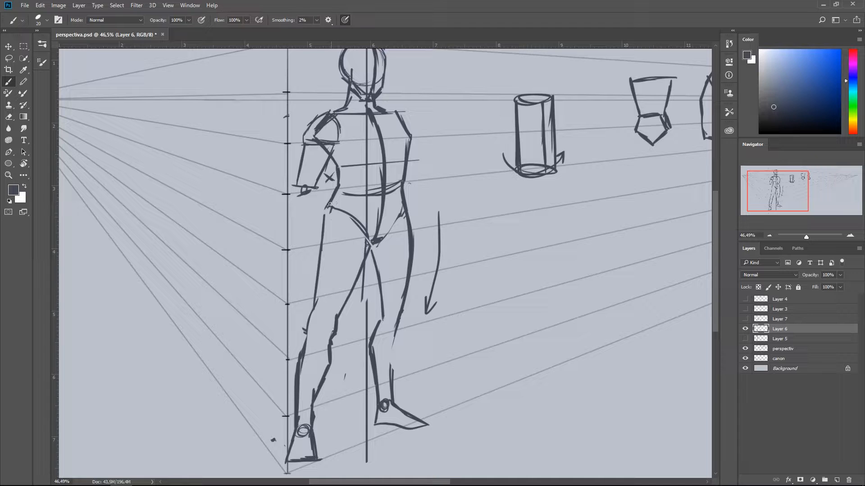
pyautogui.moveTo(317, 193)
pyautogui.mouseDown()
pyautogui.moveTo(316, 252)
pyautogui.moveTo(303, 237)
pyautogui.moveTo(305, 254)
pyautogui.moveTo(296, 211)
pyautogui.moveTo(305, 265)
pyautogui.moveTo(313, 276)
pyautogui.moveTo(339, 262)
pyautogui.moveTo(319, 246)
pyautogui.moveTo(338, 261)
pyautogui.mouseUp()
pyautogui.moveTo(321, 246)
pyautogui.mouseDown()
pyautogui.moveTo(337, 264)
pyautogui.moveTo(320, 273)
pyautogui.mouseUp()
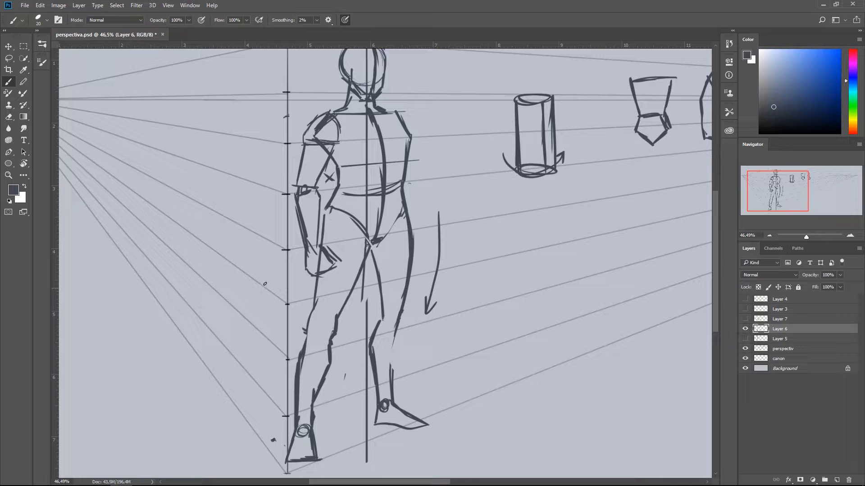
# Try sketching the right shoulder and arm with the forearm angled down and outward from the waist.
pyautogui.moveTo(177, 270); pyautogui.dragTo(128, 269)
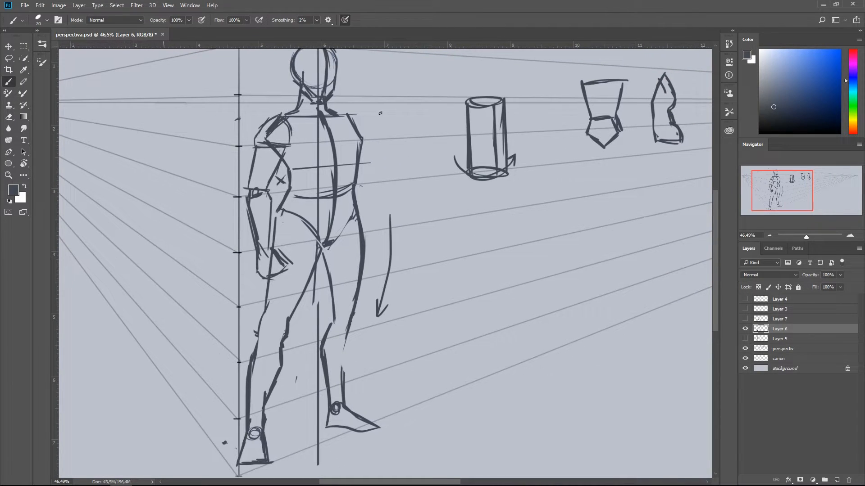
pyautogui.moveTo(363, 125)
pyautogui.mouseDown()
pyautogui.moveTo(371, 138)
pyautogui.moveTo(349, 115)
pyautogui.moveTo(360, 134)
pyautogui.moveTo(351, 203)
pyautogui.mouseUp()
pyautogui.moveTo(357, 206)
pyautogui.mouseDown()
pyautogui.moveTo(382, 231)
pyautogui.moveTo(383, 223)
pyautogui.mouseUp()
pyautogui.moveTo(369, 190)
pyautogui.mouseDown()
pyautogui.moveTo(352, 194)
pyautogui.moveTo(357, 170)
pyautogui.mouseUp()
pyautogui.moveTo(366, 191)
pyautogui.mouseDown()
pyautogui.moveTo(361, 158)
pyautogui.moveTo(363, 182)
pyautogui.mouseUp()
pyautogui.moveTo(361, 144)
pyautogui.mouseDown()
pyautogui.moveTo(368, 144)
pyautogui.moveTo(359, 124)
pyautogui.mouseUp()
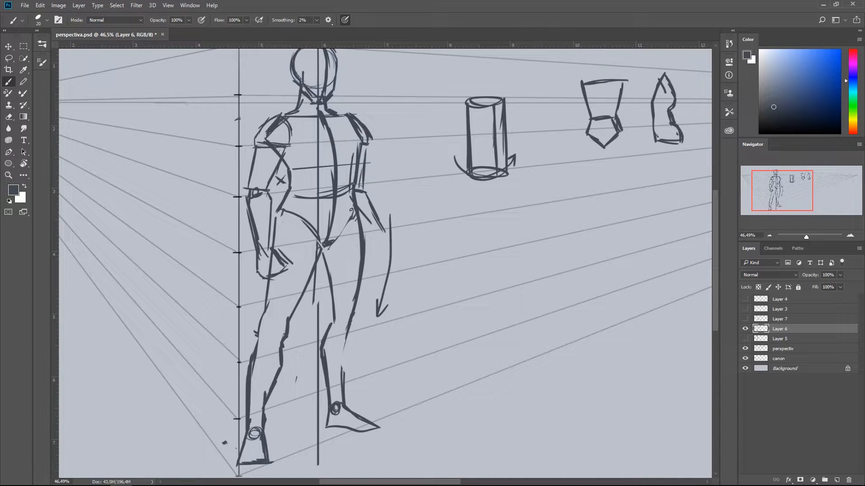
pyautogui.moveTo(387, 228); pyautogui.dragTo(371, 239)
pyautogui.moveTo(376, 238); pyautogui.dragTo(358, 219)
# Undo all the strokes of the right shoulder and arm.
pyautogui.hotkey('ctrl', 'z')
pyautogui.hotkey('ctrl', 'z')
pyautogui.hotkey('ctrl', 'z')
pyautogui.hotkey('ctrl', 'z')
pyautogui.hotkey('ctrl', 'z')
pyautogui.hotkey('ctrl', 'z')
pyautogui.hotkey('ctrl', 'z')
pyautogui.hotkey('ctrl', 'z')
pyautogui.hotkey('ctrl', 'z')
pyautogui.hotkey('ctrl', 'z')
pyautogui.hotkey('ctrl', 'z')
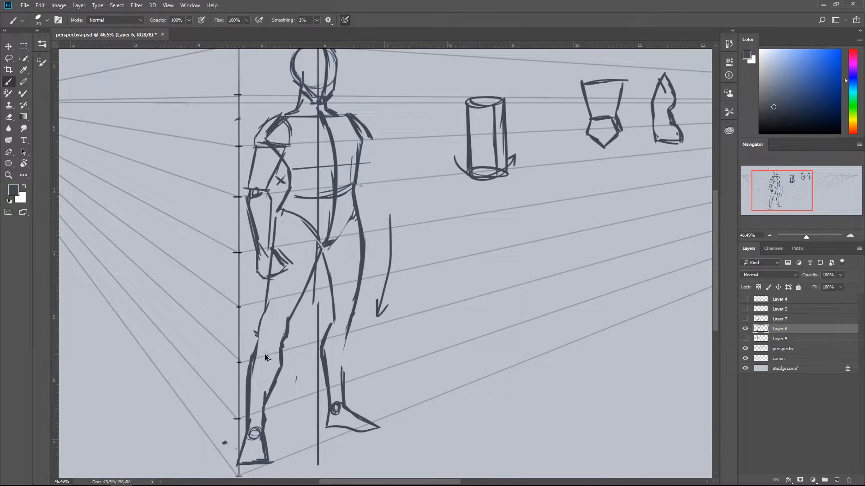
pyautogui.hotkey('ctrl', 'z')
pyautogui.hotkey('ctrl', 'z')
pyautogui.hotkey('ctrl', 'z')
# Sketch the right arm bent at a small elbow circle, with the forearm extended horizontally outward to a rounded fist.
pyautogui.moveTo(150, 284); pyautogui.dragTo(100, 290)
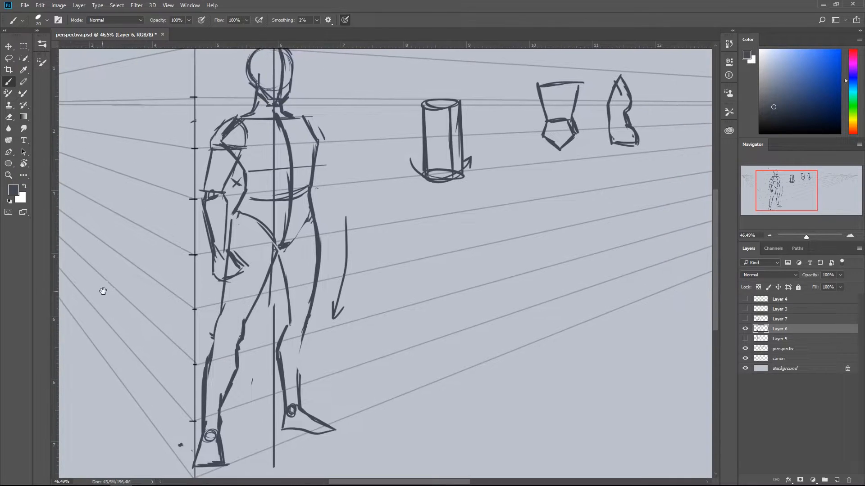
pyautogui.moveTo(330, 203)
pyautogui.mouseDown()
pyautogui.moveTo(329, 160)
pyautogui.moveTo(308, 118)
pyautogui.mouseUp()
pyautogui.moveTo(319, 190)
pyautogui.mouseDown()
pyautogui.moveTo(372, 195)
pyautogui.moveTo(388, 209)
pyautogui.moveTo(332, 208)
pyautogui.moveTo(354, 189)
pyautogui.moveTo(329, 202)
pyautogui.moveTo(321, 178)
pyautogui.moveTo(334, 163)
pyautogui.moveTo(314, 121)
pyautogui.mouseUp()
pyautogui.moveTo(376, 191)
pyautogui.mouseDown()
pyautogui.moveTo(392, 188)
pyautogui.moveTo(379, 210)
pyautogui.mouseUp()
pyautogui.moveTo(81, 287); pyautogui.dragTo(135, 295)
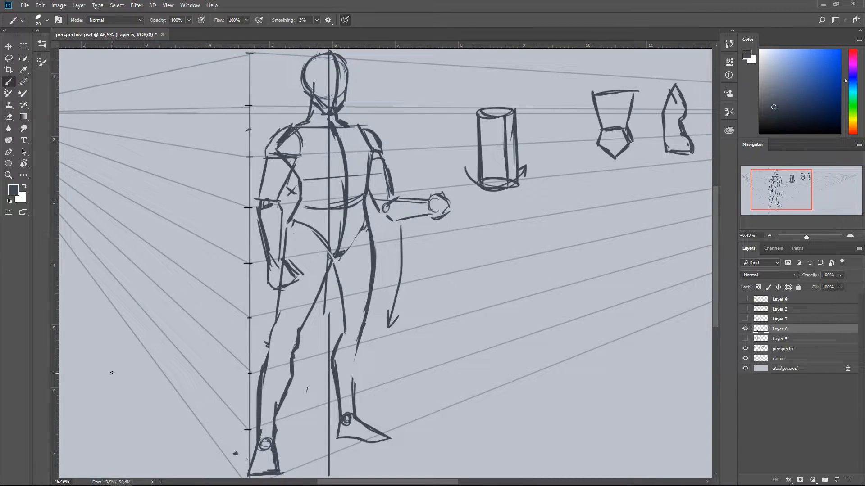
# Lower the opacity of Layer 6 to 27% and choose a dark reddish brown as the brush color.
pyautogui.moveTo(810, 276); pyautogui.dragTo(799, 277)
pyautogui.moveTo(813, 276); pyautogui.dragTo(803, 276)
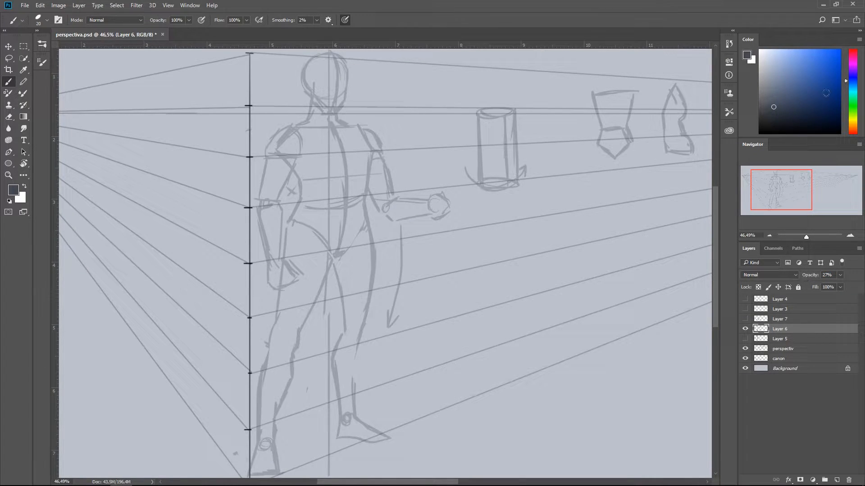
pyautogui.click(855, 55)
pyautogui.click(780, 106)
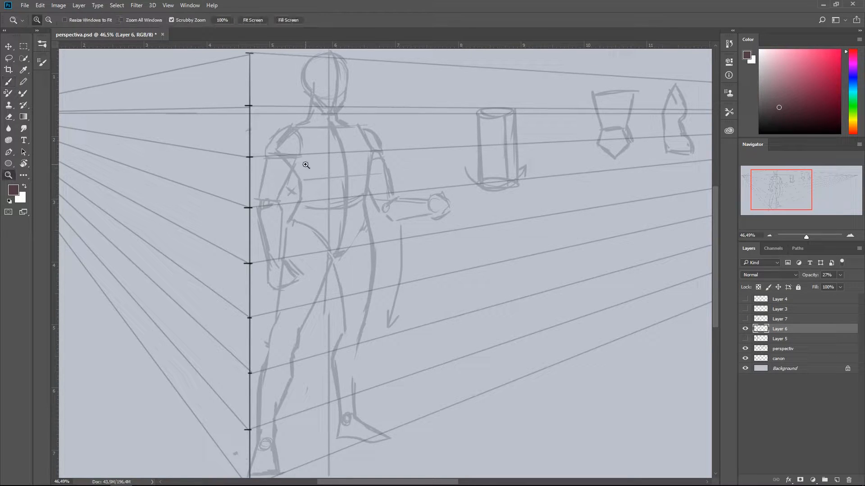
# Create a new layer above the faded sketch and draw the muscle contours of the left shoulder and upper arm.
pyautogui.scroll(2, 303, 164)
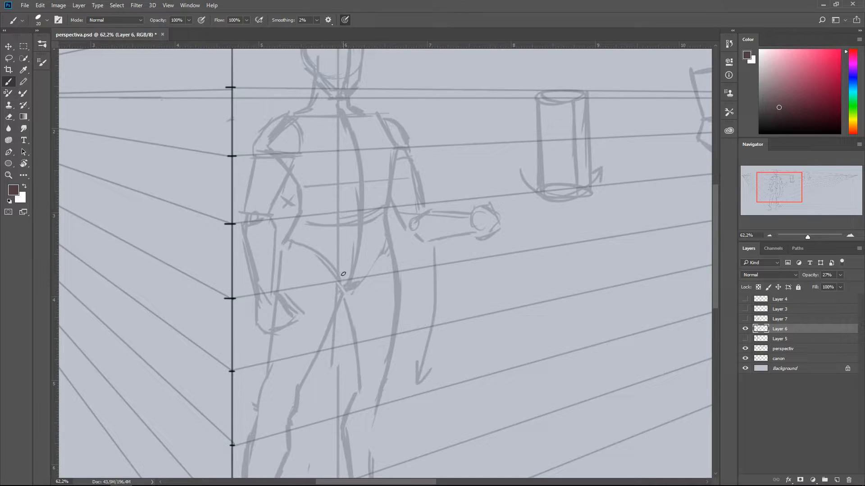
pyautogui.moveTo(342, 195); pyautogui.dragTo(351, 237)
pyautogui.moveTo(280, 203); pyautogui.dragTo(269, 212)
pyautogui.hotkey('ctrl', 'alt', 'shift', 'n')
pyautogui.moveTo(284, 199)
pyautogui.mouseDown()
pyautogui.moveTo(269, 210)
pyautogui.moveTo(279, 165)
pyautogui.moveTo(265, 179)
pyautogui.moveTo(288, 160)
pyautogui.moveTo(272, 170)
pyautogui.moveTo(297, 160)
pyautogui.moveTo(279, 181)
pyautogui.moveTo(302, 166)
pyautogui.moveTo(292, 190)
pyautogui.mouseUp()
pyautogui.moveTo(271, 256)
pyautogui.mouseDown()
pyautogui.moveTo(295, 217)
pyautogui.moveTo(292, 230)
pyautogui.moveTo(297, 199)
pyautogui.moveTo(277, 235)
pyautogui.moveTo(256, 251)
pyautogui.moveTo(267, 191)
pyautogui.mouseUp()
pyautogui.moveTo(290, 273); pyautogui.dragTo(284, 236)
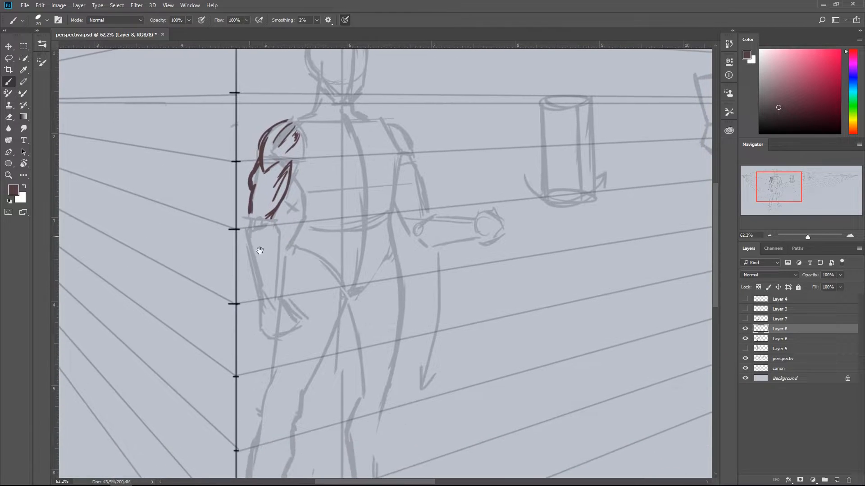
# Draw the contours and inner muscle lines of the left forearm down to the wrist.
pyautogui.moveTo(265, 298)
pyautogui.mouseDown()
pyautogui.moveTo(279, 293)
pyautogui.moveTo(276, 231)
pyautogui.mouseUp()
pyautogui.moveTo(264, 298); pyautogui.dragTo(250, 249)
pyautogui.moveTo(262, 283)
pyautogui.mouseDown()
pyautogui.moveTo(247, 221)
pyautogui.moveTo(272, 253)
pyautogui.moveTo(258, 250)
pyautogui.mouseUp()
# Draw the lower chest line, collarbones, center chest line, right chest contour and the left slope of the neck.
pyautogui.moveTo(395, 180)
pyautogui.mouseDown()
pyautogui.moveTo(329, 175)
pyautogui.moveTo(366, 170)
pyautogui.moveTo(309, 167)
pyautogui.mouseUp()
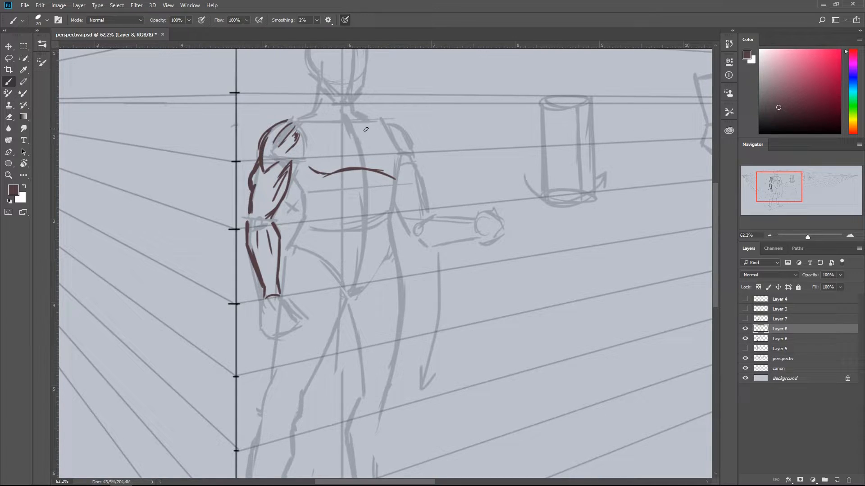
pyautogui.moveTo(355, 131); pyautogui.dragTo(324, 125)
pyautogui.moveTo(360, 147); pyautogui.dragTo(354, 131)
pyautogui.moveTo(354, 131); pyautogui.dragTo(380, 132)
pyautogui.moveTo(393, 177)
pyautogui.mouseDown()
pyautogui.moveTo(399, 157)
pyautogui.moveTo(369, 123)
pyautogui.mouseUp()
pyautogui.moveTo(290, 118); pyautogui.dragTo(318, 93)
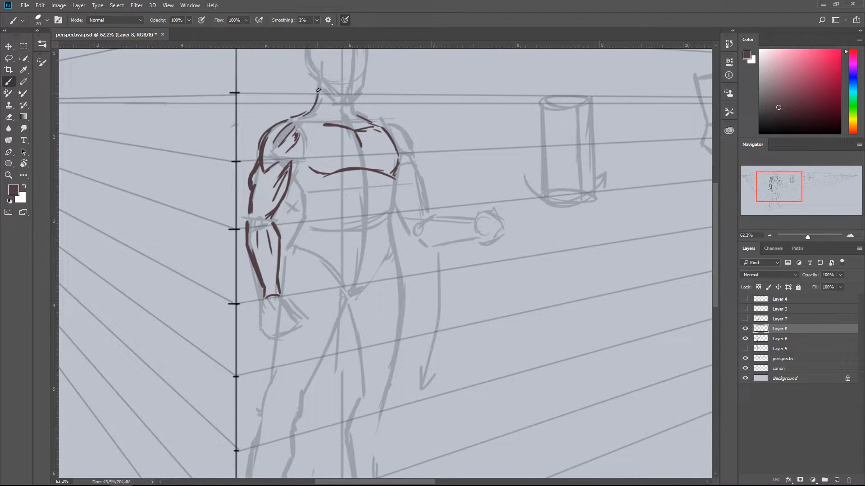
# Draw the jawline and chin, and mark the left side of the face.
pyautogui.scroll(3, 336, 141)
pyautogui.moveTo(333, 176)
pyautogui.mouseDown()
pyautogui.moveTo(349, 158)
pyautogui.moveTo(322, 169)
pyautogui.moveTo(310, 160)
pyautogui.mouseUp()
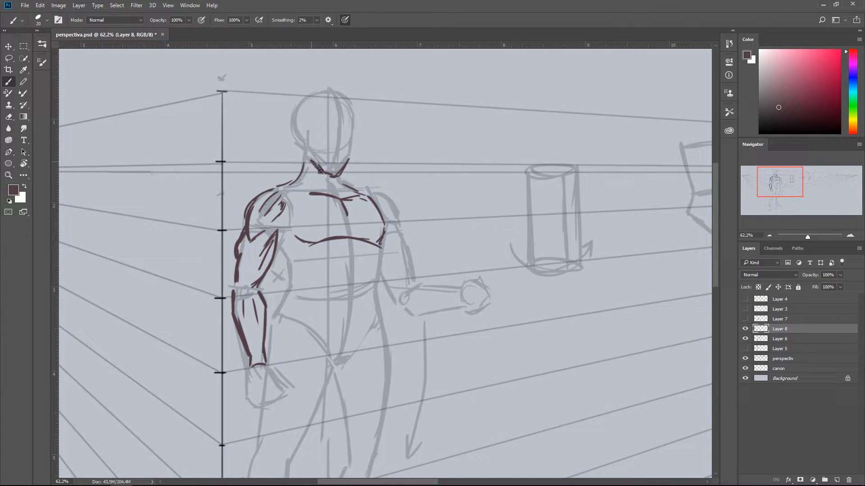
pyautogui.moveTo(307, 129); pyautogui.dragTo(301, 129)
pyautogui.moveTo(298, 124); pyautogui.dragTo(303, 147)
pyautogui.moveTo(321, 184); pyautogui.dragTo(307, 159)
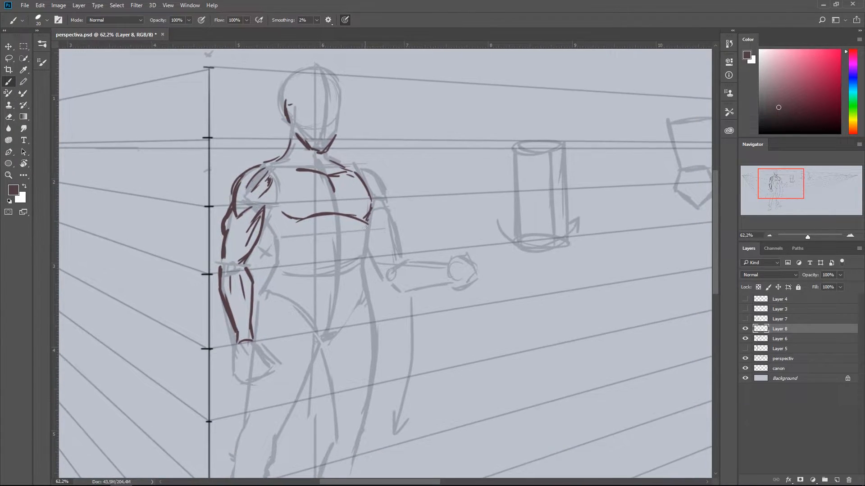
# Draw the muscle contours of the right shoulder, upper arm and extended forearm.
pyautogui.moveTo(395, 265)
pyautogui.mouseDown()
pyautogui.moveTo(385, 279)
pyautogui.moveTo(397, 234)
pyautogui.moveTo(378, 210)
pyautogui.moveTo(378, 218)
pyautogui.moveTo(387, 205)
pyautogui.moveTo(350, 171)
pyautogui.mouseUp()
pyautogui.moveTo(380, 273); pyautogui.dragTo(368, 253)
pyautogui.moveTo(403, 286)
pyautogui.mouseDown()
pyautogui.moveTo(435, 286)
pyautogui.moveTo(408, 261)
pyautogui.mouseUp()
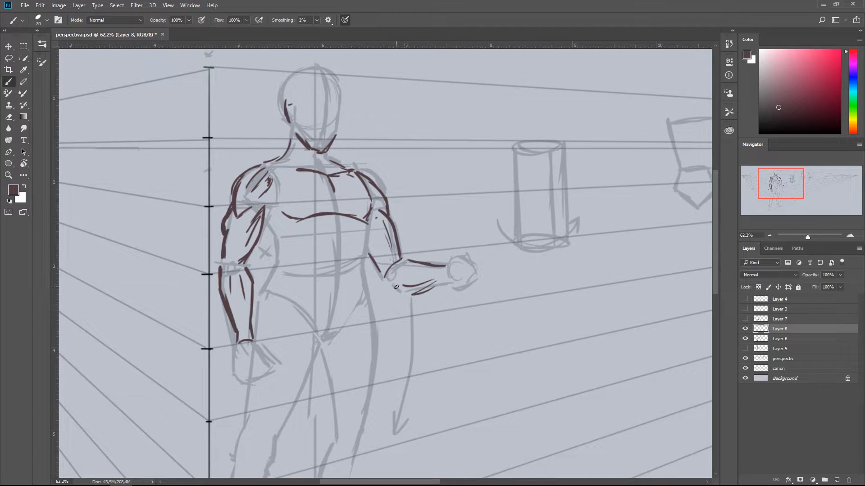
# Draw the abdominal side lines, the navel and the right waist contour.
pyautogui.press('space')
pyautogui.moveTo(164, 294); pyautogui.dragTo(231, 243)
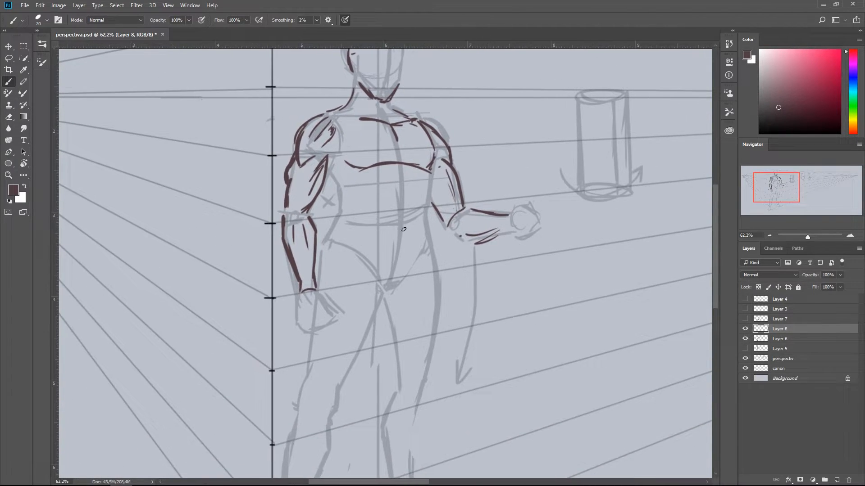
pyautogui.moveTo(401, 259)
pyautogui.mouseDown()
pyautogui.moveTo(371, 202)
pyautogui.moveTo(374, 172)
pyautogui.mouseUp()
pyautogui.moveTo(416, 239); pyautogui.dragTo(418, 211)
pyautogui.moveTo(418, 202); pyautogui.dragTo(419, 174)
pyautogui.moveTo(426, 252); pyautogui.dragTo(427, 167)
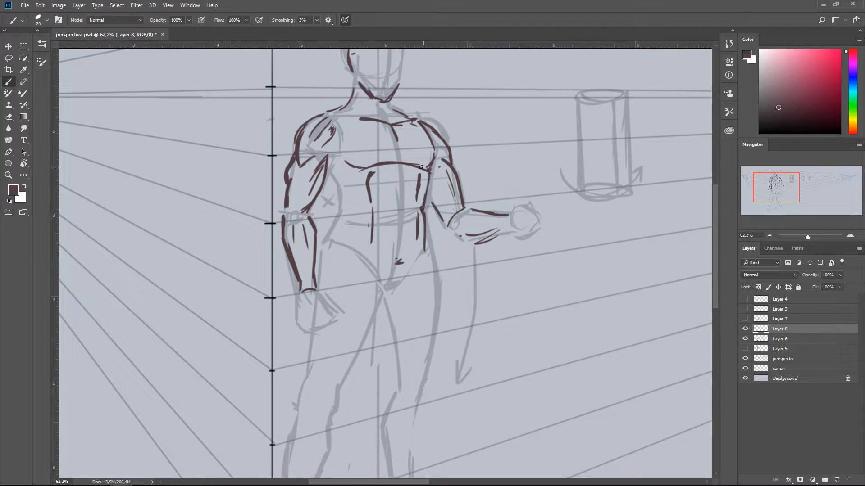
# Draw the left waist and hip contour, the inner contour of the left thigh and a small kneecap arc.
pyautogui.moveTo(324, 259)
pyautogui.mouseDown()
pyautogui.moveTo(354, 210)
pyautogui.moveTo(328, 171)
pyautogui.mouseUp()
pyautogui.moveTo(298, 386)
pyautogui.mouseDown()
pyautogui.moveTo(303, 322)
pyautogui.moveTo(317, 333)
pyautogui.moveTo(342, 329)
pyautogui.moveTo(367, 253)
pyautogui.mouseUp()
pyautogui.moveTo(366, 274)
pyautogui.mouseDown()
pyautogui.moveTo(389, 234)
pyautogui.moveTo(384, 208)
pyautogui.moveTo(351, 202)
pyautogui.mouseUp()
pyautogui.moveTo(342, 237); pyautogui.dragTo(358, 201)
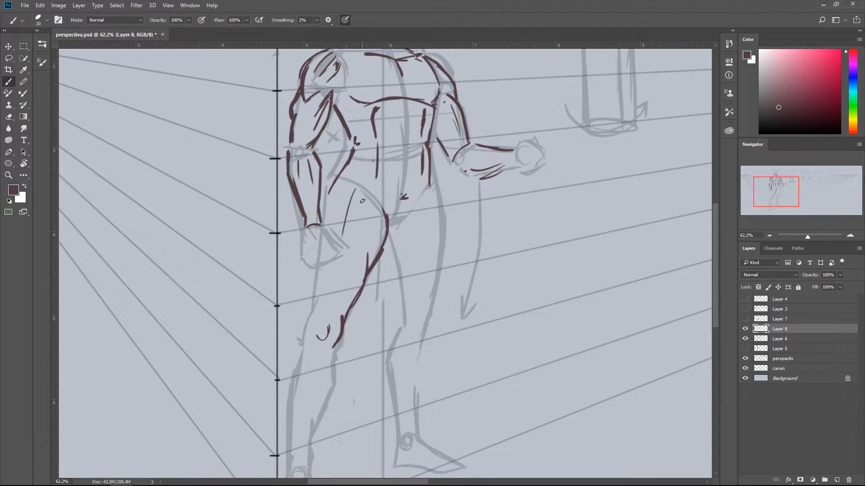
# Draw the outer contour of the left thigh and outline the left hand over the hip.
pyautogui.moveTo(311, 312); pyautogui.dragTo(317, 269)
pyautogui.moveTo(321, 220); pyautogui.dragTo(330, 187)
pyautogui.moveTo(320, 225)
pyautogui.mouseDown()
pyautogui.moveTo(340, 241)
pyautogui.moveTo(337, 253)
pyautogui.moveTo(310, 264)
pyautogui.moveTo(305, 219)
pyautogui.mouseUp()
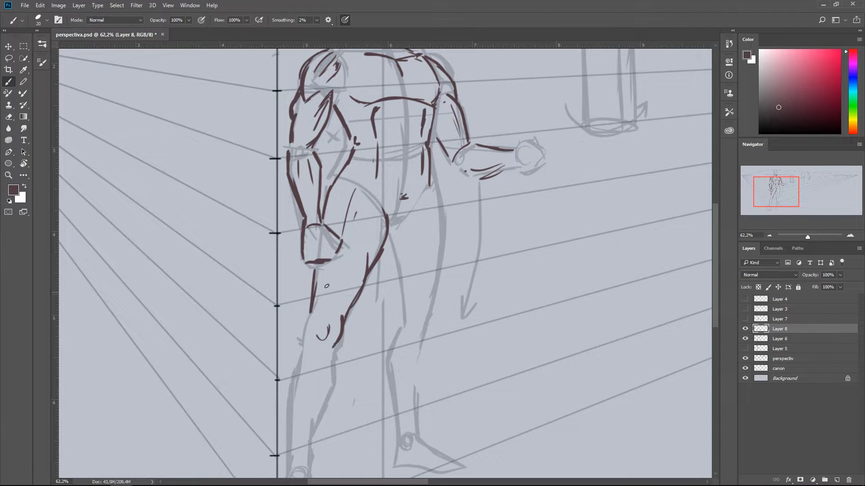
pyautogui.moveTo(320, 253); pyautogui.dragTo(306, 219)
# Draw the right groin line and the outer and inner contours of the right thigh.
pyautogui.moveTo(405, 300)
pyautogui.mouseDown()
pyautogui.moveTo(417, 296)
pyautogui.moveTo(426, 250)
pyautogui.moveTo(418, 255)
pyautogui.moveTo(432, 234)
pyautogui.moveTo(426, 154)
pyautogui.mouseUp()
pyautogui.moveTo(383, 201); pyautogui.dragTo(404, 166)
pyautogui.moveTo(385, 289); pyautogui.dragTo(375, 219)
# Draw the right knee and outer calf contour down to the ankle, and add two curved arrows beside the thigh and calf.
pyautogui.moveTo(184, 203); pyautogui.dragTo(203, 292)
pyautogui.moveTo(322, 301); pyautogui.dragTo(315, 180)
pyautogui.moveTo(400, 381)
pyautogui.mouseDown()
pyautogui.moveTo(408, 296)
pyautogui.moveTo(409, 316)
pyautogui.moveTo(425, 259)
pyautogui.mouseUp()
pyautogui.moveTo(468, 163)
pyautogui.mouseDown()
pyautogui.moveTo(447, 254)
pyautogui.moveTo(454, 248)
pyautogui.mouseUp()
pyautogui.moveTo(446, 278)
pyautogui.mouseDown()
pyautogui.moveTo(449, 350)
pyautogui.moveTo(453, 329)
pyautogui.mouseUp()
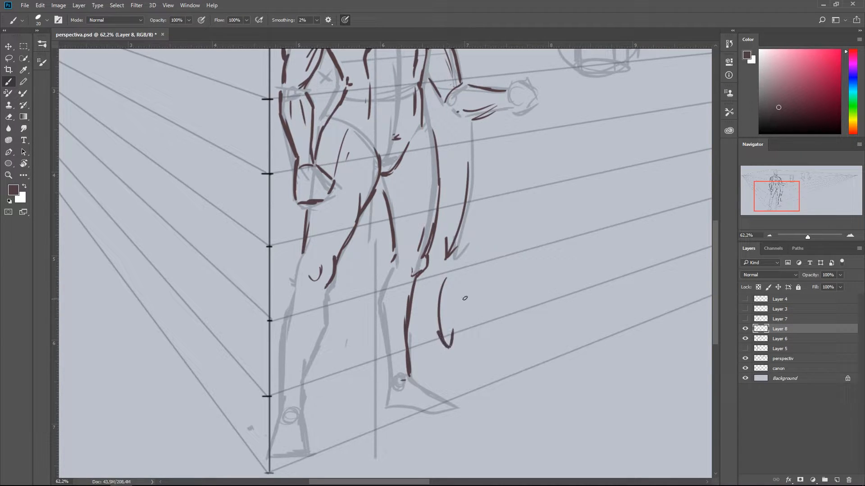
# Undo the curved arrows drawn beside the right thigh and calf.
pyautogui.hotkey('ctrl', 'z')
pyautogui.hotkey('ctrl', 'z')
pyautogui.hotkey('ctrl', 'z')
pyautogui.hotkey('ctrl', 'z')
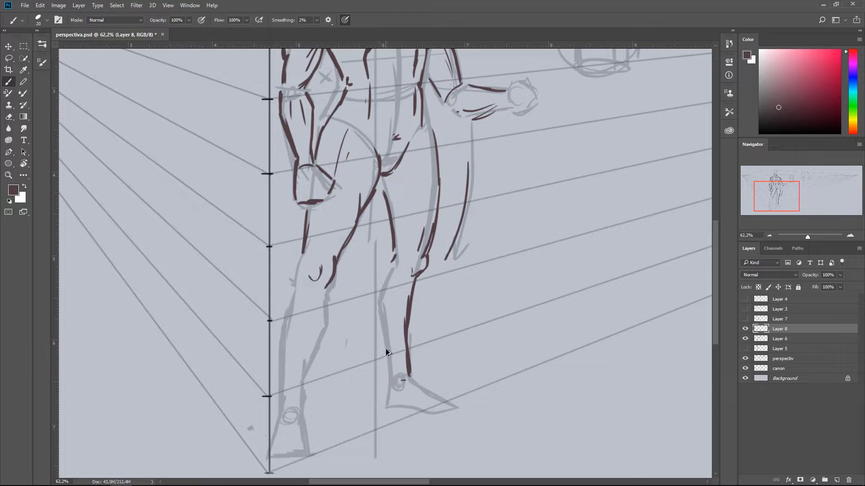
# Draw the inner calf contour of the right leg down to the ankle and outline the right foot.
pyautogui.moveTo(385, 392)
pyautogui.mouseDown()
pyautogui.moveTo(389, 360)
pyautogui.moveTo(375, 310)
pyautogui.moveTo(395, 261)
pyautogui.moveTo(389, 297)
pyautogui.mouseUp()
pyautogui.moveTo(386, 402)
pyautogui.mouseDown()
pyautogui.moveTo(408, 411)
pyautogui.moveTo(453, 407)
pyautogui.mouseUp()
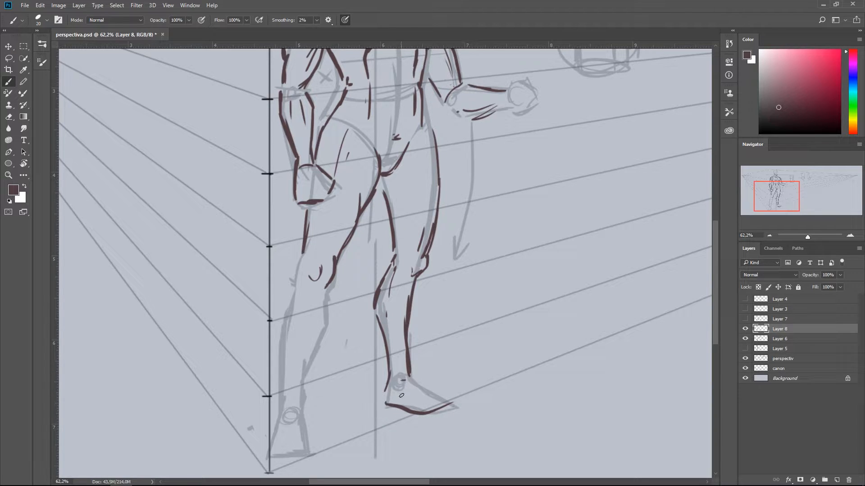
pyautogui.hotkey('ctrl', 'z')
pyautogui.moveTo(383, 407)
pyautogui.mouseDown()
pyautogui.moveTo(421, 417)
pyautogui.moveTo(456, 412)
pyautogui.moveTo(410, 380)
pyautogui.mouseUp()
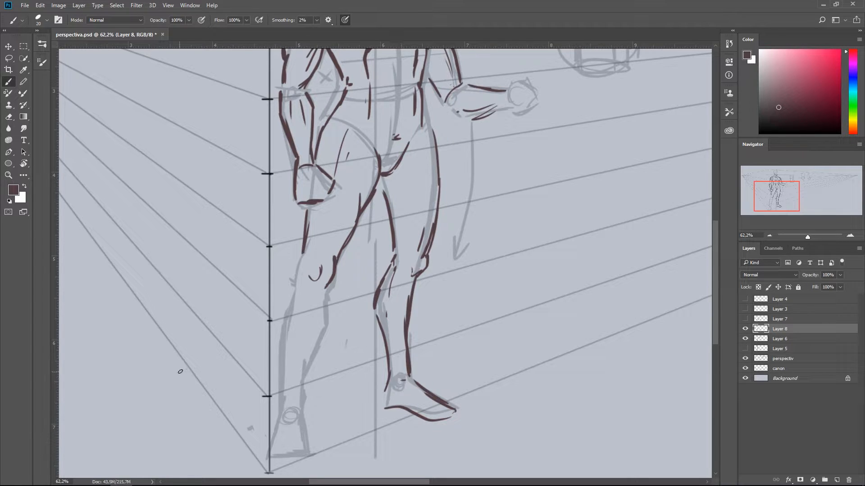
# Draw the inner and outer calf contours of the left leg and outline the left foot.
pyautogui.moveTo(303, 414); pyautogui.dragTo(328, 289)
pyautogui.moveTo(281, 397)
pyautogui.mouseDown()
pyautogui.moveTo(284, 307)
pyautogui.moveTo(307, 247)
pyautogui.mouseUp()
pyautogui.moveTo(310, 346)
pyautogui.mouseDown()
pyautogui.moveTo(331, 274)
pyautogui.moveTo(325, 363)
pyautogui.moveTo(309, 382)
pyautogui.mouseUp()
pyautogui.moveTo(299, 381)
pyautogui.mouseDown()
pyautogui.moveTo(291, 376)
pyautogui.moveTo(301, 341)
pyautogui.mouseUp()
# Hide Layer 8 and Layer 6 with the finished figure and add a new layer above them.
pyautogui.press('z')
pyautogui.moveTo(340, 270); pyautogui.dragTo(294, 267)
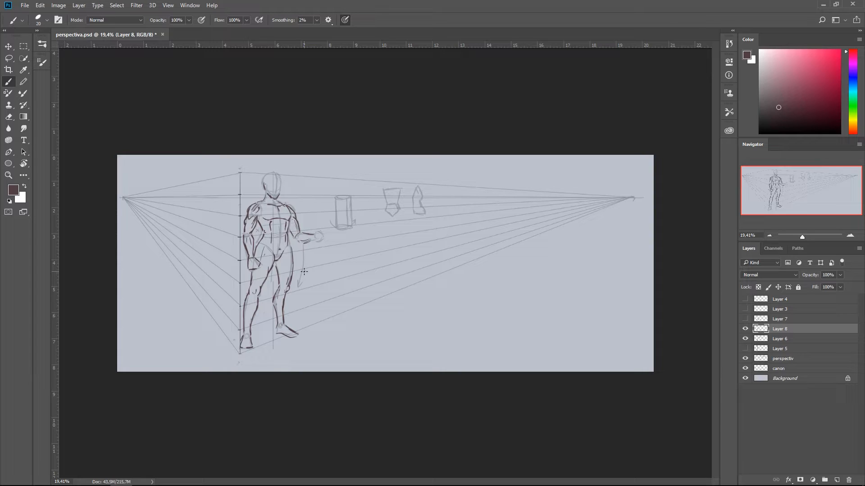
pyautogui.click(745, 329)
pyautogui.click(745, 339)
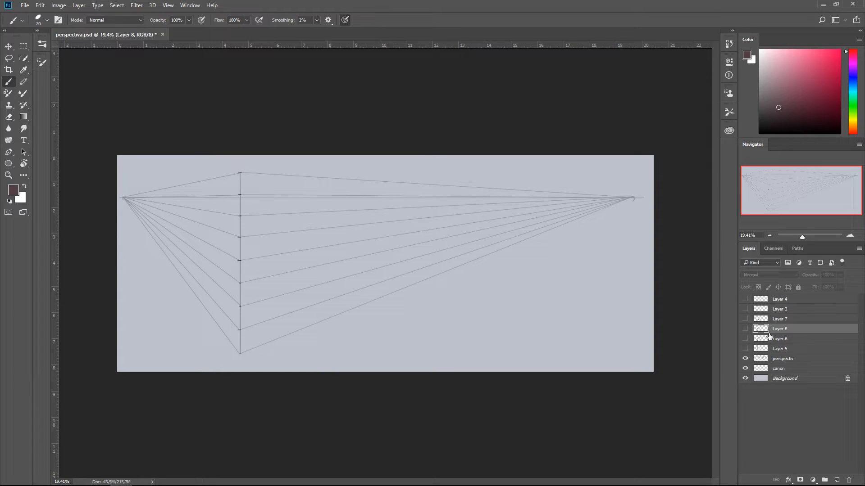
pyautogui.hotkey('ctrl', 'shift', 'alt', 'n')
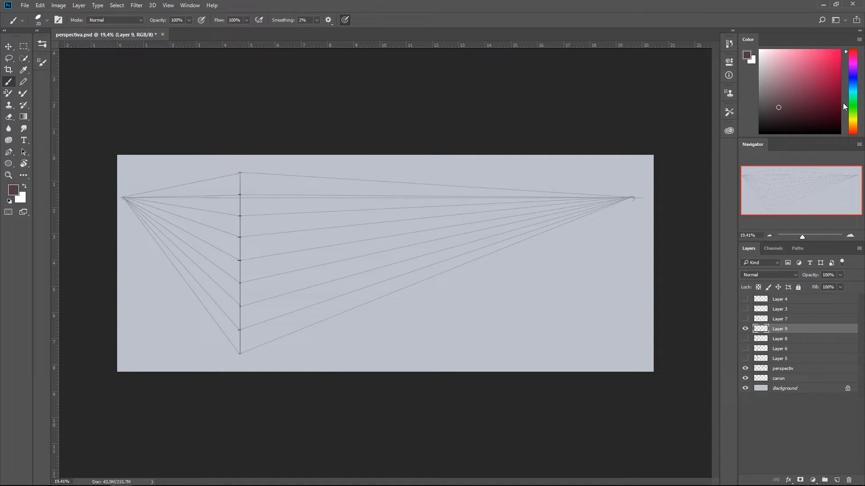
# Switch the brush colour to a dark blue and sketch an oval head with a shoulder line below it, just beside the vertical scale.
pyautogui.click(852, 77)
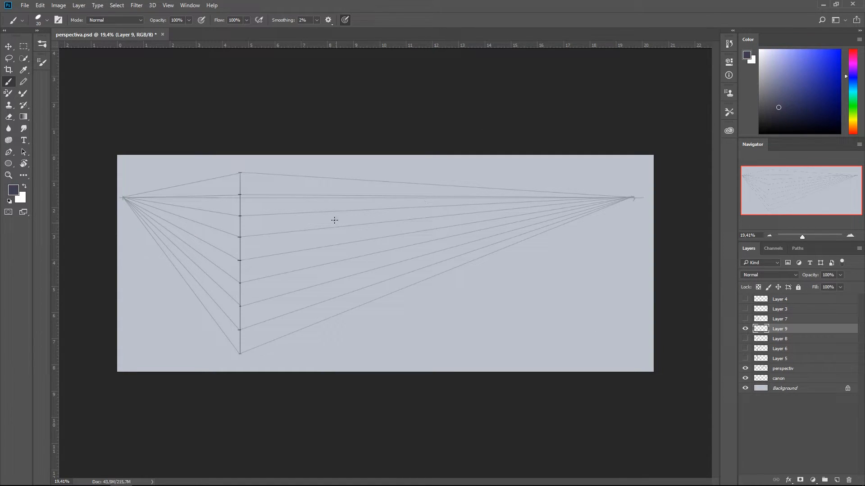
pyautogui.press('z')
pyautogui.moveTo(291, 241); pyautogui.dragTo(314, 243)
pyautogui.press('b')
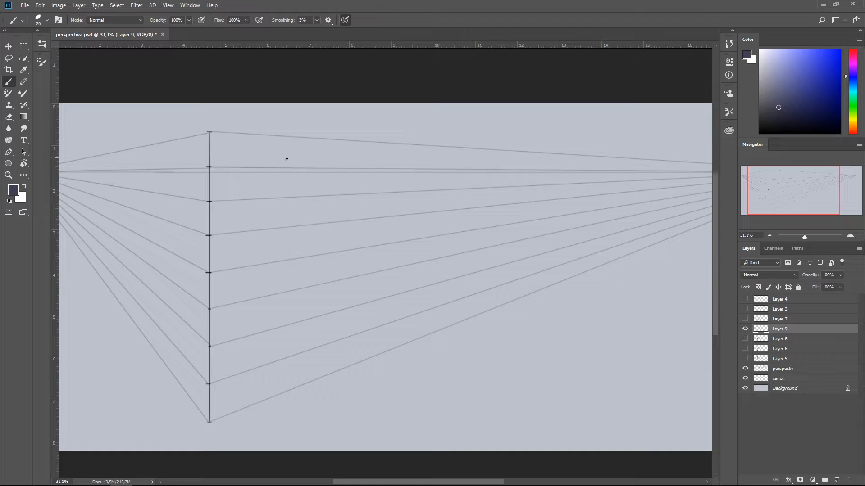
pyautogui.moveTo(290, 164)
pyautogui.mouseDown()
pyautogui.moveTo(297, 153)
pyautogui.moveTo(284, 135)
pyautogui.moveTo(289, 160)
pyautogui.moveTo(334, 182)
pyautogui.moveTo(264, 180)
pyautogui.mouseUp()
pyautogui.moveTo(313, 179); pyautogui.dragTo(256, 181)
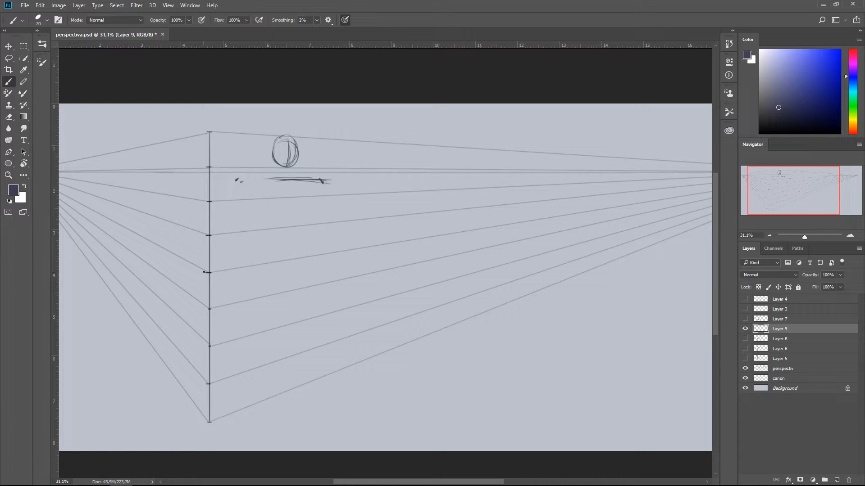
# Draw a vertical body axis from the head down to the lowest perspective line and erase the trial hip marks.
pyautogui.moveTo(233, 278); pyautogui.dragTo(300, 289)
pyautogui.hotkey('ctrl', 'z')
pyautogui.moveTo(239, 302); pyautogui.dragTo(310, 309)
pyautogui.moveTo(287, 140)
pyautogui.mouseDown()
pyautogui.moveTo(285, 231)
pyautogui.moveTo(252, 346)
pyautogui.moveTo(252, 388)
pyautogui.mouseUp()
pyautogui.press('e')
pyautogui.moveTo(309, 293); pyautogui.dragTo(222, 299)
# Sketch the left shoulder slope and the right side of the torso from the shoulder down to the crotch.
pyautogui.press('b')
pyautogui.moveTo(236, 180); pyautogui.dragTo(220, 208)
pyautogui.moveTo(319, 179)
pyautogui.mouseDown()
pyautogui.moveTo(332, 212)
pyautogui.moveTo(318, 268)
pyautogui.mouseUp()
pyautogui.moveTo(328, 229)
pyautogui.mouseDown()
pyautogui.moveTo(306, 288)
pyautogui.moveTo(294, 293)
pyautogui.mouseUp()
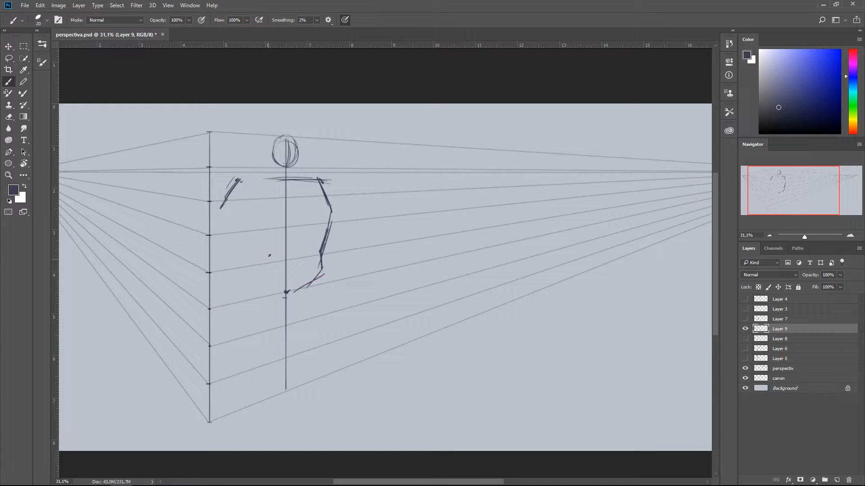
# Draw the waist line and the left side of the torso, and close the pelvis as a wedge meeting at the crotch.
pyautogui.moveTo(315, 255)
pyautogui.mouseDown()
pyautogui.moveTo(249, 259)
pyautogui.moveTo(256, 238)
pyautogui.moveTo(233, 214)
pyautogui.moveTo(244, 223)
pyautogui.mouseUp()
pyautogui.moveTo(251, 257); pyautogui.dragTo(249, 263)
pyautogui.moveTo(280, 295)
pyautogui.mouseDown()
pyautogui.moveTo(256, 277)
pyautogui.moveTo(282, 295)
pyautogui.mouseUp()
pyautogui.moveTo(242, 266)
pyautogui.mouseDown()
pyautogui.moveTo(260, 277)
pyautogui.moveTo(323, 274)
pyautogui.moveTo(318, 257)
pyautogui.moveTo(324, 261)
pyautogui.moveTo(336, 221)
pyautogui.mouseUp()
pyautogui.press('e')
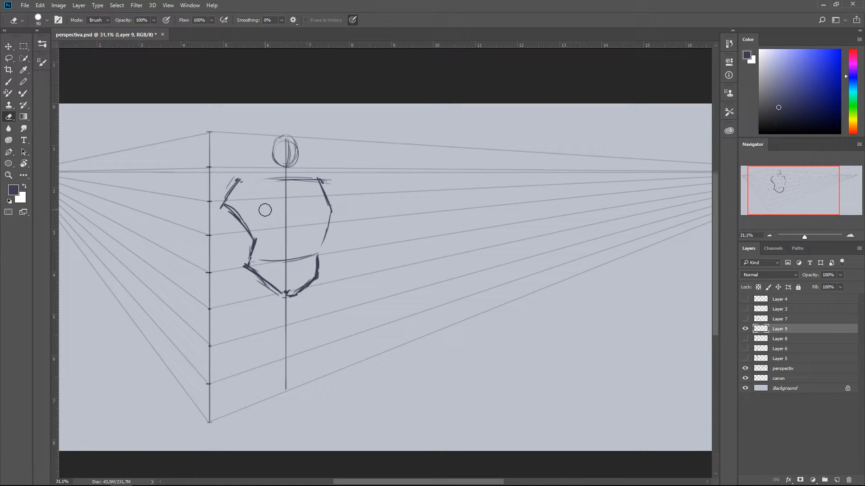
# Shape the head and jaw, connect the neck to the shoulders, and add curved centre lines on the face and torso.
pyautogui.press('b')
pyautogui.moveTo(298, 149)
pyautogui.mouseDown()
pyautogui.moveTo(279, 172)
pyautogui.moveTo(273, 160)
pyautogui.moveTo(234, 178)
pyautogui.moveTo(283, 159)
pyautogui.moveTo(317, 179)
pyautogui.moveTo(263, 167)
pyautogui.moveTo(273, 141)
pyautogui.moveTo(297, 153)
pyautogui.mouseUp()
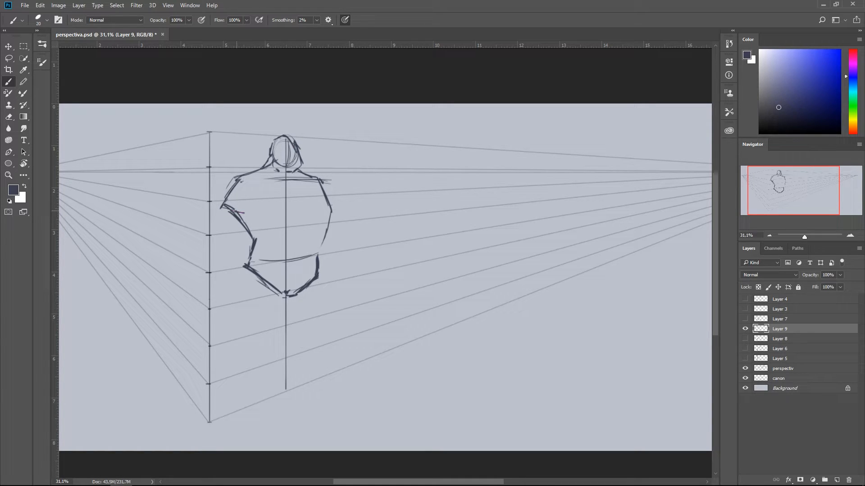
pyautogui.moveTo(305, 245); pyautogui.dragTo(290, 291)
pyautogui.moveTo(306, 206); pyautogui.dragTo(293, 292)
pyautogui.moveTo(292, 144); pyautogui.dragTo(288, 172)
pyautogui.moveTo(280, 125); pyautogui.dragTo(291, 154)
# Sketch the left leg with thigh and calf lines, a knee circle and a short ankle line.
pyautogui.press('e')
pyautogui.moveTo(246, 289)
pyautogui.mouseDown()
pyautogui.moveTo(255, 244)
pyautogui.moveTo(229, 354)
pyautogui.moveTo(272, 248)
pyautogui.mouseUp()
pyautogui.press('b')
pyautogui.moveTo(261, 297); pyautogui.dragTo(278, 267)
pyautogui.moveTo(280, 262); pyautogui.dragTo(287, 254)
pyautogui.moveTo(244, 278)
pyautogui.mouseDown()
pyautogui.moveTo(249, 250)
pyautogui.moveTo(245, 286)
pyautogui.mouseUp()
pyautogui.moveTo(253, 225)
pyautogui.mouseDown()
pyautogui.moveTo(250, 282)
pyautogui.moveTo(266, 302)
pyautogui.moveTo(237, 355)
pyautogui.moveTo(229, 351)
pyautogui.moveTo(238, 325)
pyautogui.mouseUp()
pyautogui.moveTo(237, 290)
pyautogui.mouseDown()
pyautogui.moveTo(237, 304)
pyautogui.moveTo(267, 294)
pyautogui.moveTo(285, 255)
pyautogui.mouseUp()
# Sketch the right leg with a knee circle and thigh and calf contours down to the ankle.
pyautogui.moveTo(311, 286); pyautogui.dragTo(313, 273)
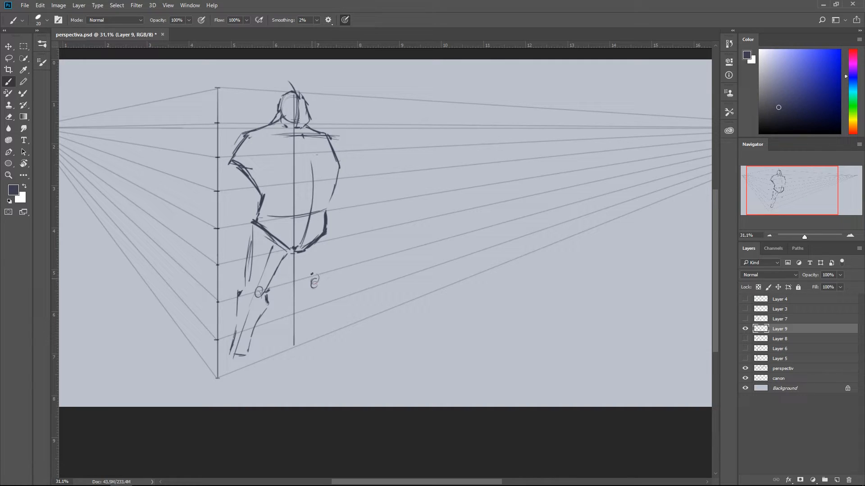
pyautogui.moveTo(253, 305); pyautogui.dragTo(253, 295)
pyautogui.moveTo(320, 275)
pyautogui.mouseDown()
pyautogui.moveTo(313, 285)
pyautogui.moveTo(333, 236)
pyautogui.moveTo(324, 217)
pyautogui.mouseUp()
pyautogui.moveTo(325, 215)
pyautogui.mouseDown()
pyautogui.moveTo(300, 252)
pyautogui.moveTo(310, 238)
pyautogui.moveTo(302, 286)
pyautogui.mouseUp()
pyautogui.moveTo(294, 253)
pyautogui.mouseDown()
pyautogui.moveTo(300, 288)
pyautogui.moveTo(315, 283)
pyautogui.moveTo(293, 301)
pyautogui.moveTo(310, 341)
pyautogui.moveTo(304, 334)
pyautogui.mouseUp()
pyautogui.moveTo(317, 300)
pyautogui.mouseDown()
pyautogui.moveTo(313, 329)
pyautogui.moveTo(312, 313)
pyautogui.mouseUp()
# Reinforce the left leg's ankle, calf and thigh contours up to the hip.
pyautogui.moveTo(250, 344)
pyautogui.mouseDown()
pyautogui.moveTo(231, 343)
pyautogui.moveTo(254, 344)
pyautogui.mouseUp()
pyautogui.moveTo(254, 344)
pyautogui.mouseDown()
pyautogui.moveTo(268, 291)
pyautogui.moveTo(236, 338)
pyautogui.moveTo(253, 223)
pyautogui.mouseUp()
pyautogui.moveTo(267, 293)
pyautogui.mouseDown()
pyautogui.moveTo(292, 248)
pyautogui.moveTo(276, 278)
pyautogui.mouseUp()
pyautogui.moveTo(247, 224); pyautogui.dragTo(259, 210)
# Draw the rounded deltoid shapes over the left and right shoulders.
pyautogui.moveTo(251, 115)
pyautogui.mouseDown()
pyautogui.moveTo(223, 140)
pyautogui.moveTo(273, 142)
pyautogui.mouseUp()
pyautogui.moveTo(264, 119)
pyautogui.mouseDown()
pyautogui.moveTo(272, 136)
pyautogui.moveTo(230, 157)
pyautogui.mouseUp()
pyautogui.moveTo(346, 118); pyautogui.dragTo(357, 133)
pyautogui.moveTo(332, 119); pyautogui.dragTo(362, 145)
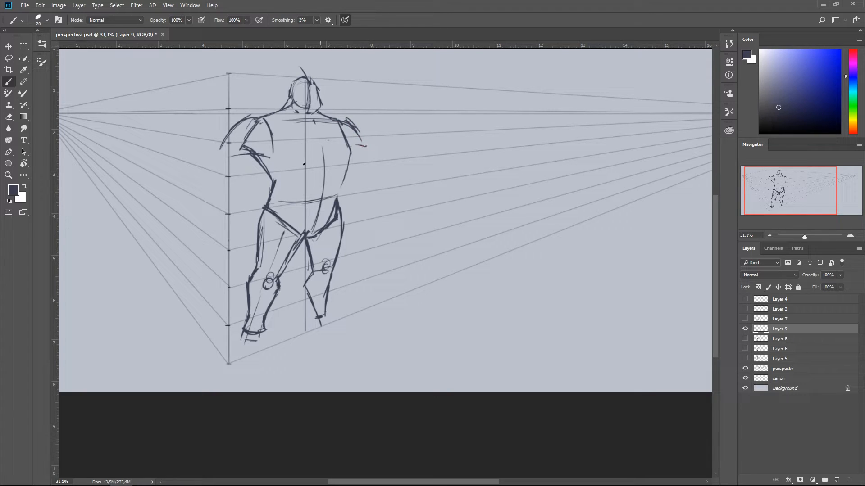
# Sketch the left arm lines down to the forearm and place short guide strokes for the right arm.
pyautogui.moveTo(233, 203)
pyautogui.mouseDown()
pyautogui.moveTo(264, 244)
pyautogui.moveTo(233, 192)
pyautogui.moveTo(240, 158)
pyautogui.mouseUp()
pyautogui.moveTo(355, 211); pyautogui.dragTo(358, 219)
pyautogui.moveTo(359, 213); pyautogui.dragTo(362, 223)
pyautogui.moveTo(364, 151); pyautogui.dragTo(358, 174)
# Sketch the right foot angled outward and the left foot pointing forward below the ankles.
pyautogui.moveTo(309, 306)
pyautogui.mouseDown()
pyautogui.moveTo(309, 324)
pyautogui.moveTo(354, 324)
pyautogui.mouseUp()
pyautogui.moveTo(267, 334); pyautogui.dragTo(267, 348)
pyautogui.moveTo(269, 341)
pyautogui.mouseDown()
pyautogui.moveTo(246, 360)
pyautogui.moveTo(221, 357)
pyautogui.mouseUp()
pyautogui.moveTo(220, 349)
pyautogui.mouseDown()
pyautogui.moveTo(242, 330)
pyautogui.moveTo(228, 347)
pyautogui.mouseUp()
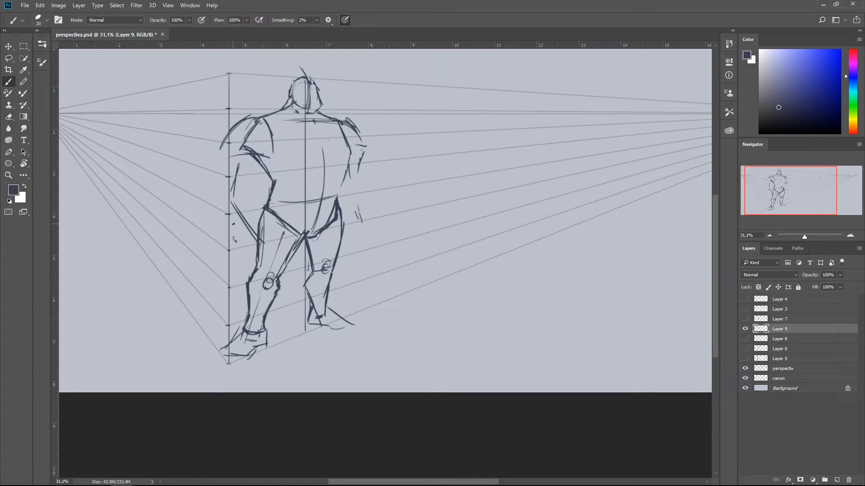
# Sketch the left elbow and rough in the right upper arm down to the elbow.
pyautogui.moveTo(270, 163); pyautogui.dragTo(237, 198)
pyautogui.moveTo(219, 198); pyautogui.dragTo(252, 194)
pyautogui.moveTo(346, 188); pyautogui.dragTo(366, 183)
pyautogui.moveTo(363, 148); pyautogui.dragTo(372, 186)
pyautogui.moveTo(342, 199)
pyautogui.mouseDown()
pyautogui.moveTo(376, 216)
pyautogui.moveTo(365, 230)
pyautogui.mouseUp()
pyautogui.moveTo(382, 218)
pyautogui.mouseDown()
pyautogui.moveTo(364, 226)
pyautogui.moveTo(344, 205)
pyautogui.mouseUp()
# Rework the right arm guide strokes and sketch the forearm extended outward with a blocky fist.
pyautogui.press('e')
pyautogui.press('b')
pyautogui.moveTo(368, 168); pyautogui.dragTo(348, 192)
pyautogui.moveTo(347, 193); pyautogui.dragTo(401, 193)
pyautogui.moveTo(371, 167); pyautogui.dragTo(401, 175)
pyautogui.moveTo(418, 169); pyautogui.dragTo(404, 193)
pyautogui.moveTo(412, 147); pyautogui.dragTo(412, 167)
# Sketch the left forearm and upper arm edges and add a line across the chest.
pyautogui.moveTo(243, 196); pyautogui.dragTo(269, 251)
pyautogui.moveTo(231, 227)
pyautogui.mouseDown()
pyautogui.moveTo(256, 253)
pyautogui.moveTo(253, 245)
pyautogui.mouseUp()
pyautogui.moveTo(252, 204); pyautogui.dragTo(272, 240)
pyautogui.moveTo(265, 157); pyautogui.dragTo(253, 198)
pyautogui.moveTo(220, 156); pyautogui.dragTo(216, 190)
pyautogui.moveTo(315, 163)
pyautogui.mouseDown()
pyautogui.moveTo(343, 166)
pyautogui.moveTo(275, 175)
pyautogui.mouseUp()
# Fade the rough sketch on Layer 9 and add a new layer above it for inking in near-black.
pyautogui.moveTo(809, 276); pyautogui.dragTo(773, 276)
pyautogui.click(765, 124)
pyautogui.moveTo(316, 112); pyautogui.dragTo(360, 113)
pyautogui.moveTo(360, 113); pyautogui.dragTo(361, 221)
pyautogui.click(837, 480)
# Ink the brow and eye area of the face, reducing the brush size for finer lines.
pyautogui.moveTo(321, 192)
pyautogui.mouseDown()
pyautogui.moveTo(331, 210)
pyautogui.moveTo(328, 201)
pyautogui.mouseUp()
pyautogui.moveTo(335, 186)
pyautogui.mouseDown()
pyautogui.moveTo(353, 192)
pyautogui.moveTo(372, 178)
pyautogui.mouseUp()
pyautogui.moveTo(362, 211)
pyautogui.mouseDown()
pyautogui.moveTo(372, 210)
pyautogui.moveTo(366, 199)
pyautogui.mouseUp()
pyautogui.moveTo(360, 193); pyautogui.dragTo(342, 197)
pyautogui.press('[')
pyautogui.press('[')
# Ink the mouth, nose and side contours of the head.
pyautogui.moveTo(372, 231); pyautogui.dragTo(354, 235)
pyautogui.moveTo(326, 227); pyautogui.dragTo(349, 236)
pyautogui.moveTo(324, 198); pyautogui.dragTo(328, 219)
pyautogui.moveTo(376, 236)
pyautogui.mouseDown()
pyautogui.moveTo(383, 222)
pyautogui.moveTo(373, 191)
pyautogui.mouseUp()
pyautogui.moveTo(294, 228); pyautogui.dragTo(315, 228)
pyautogui.moveTo(302, 223); pyautogui.dragTo(338, 165)
# Ink the sternum line and the rounded contours of the right shoulder.
pyautogui.moveTo(352, 338)
pyautogui.mouseDown()
pyautogui.moveTo(357, 299)
pyautogui.moveTo(348, 289)
pyautogui.mouseUp()
pyautogui.moveTo(378, 275); pyautogui.dragTo(383, 278)
pyautogui.moveTo(371, 212)
pyautogui.mouseDown()
pyautogui.moveTo(383, 277)
pyautogui.moveTo(435, 301)
pyautogui.mouseUp()
pyautogui.moveTo(425, 243); pyautogui.dragTo(446, 297)
pyautogui.moveTo(386, 211); pyautogui.dragTo(446, 250)
pyautogui.moveTo(342, 287); pyautogui.dragTo(367, 281)
# Ink the left shoulder contours and the upper chest lines.
pyautogui.moveTo(268, 257); pyautogui.dragTo(315, 290)
pyautogui.moveTo(266, 207); pyautogui.dragTo(277, 272)
pyautogui.moveTo(227, 237); pyautogui.dragTo(269, 203)
pyautogui.moveTo(243, 274)
pyautogui.mouseDown()
pyautogui.moveTo(212, 293)
pyautogui.moveTo(253, 200)
pyautogui.moveTo(306, 187)
pyautogui.moveTo(360, 209)
pyautogui.mouseUp()
pyautogui.moveTo(327, 227); pyautogui.dragTo(294, 259)
pyautogui.moveTo(342, 225); pyautogui.dragTo(349, 228)
# Clean up stray lines and ink the neck and the slope of the right shoulder.
pyautogui.press('e')
pyautogui.press('b')
pyautogui.moveTo(345, 131)
pyautogui.mouseDown()
pyautogui.moveTo(378, 134)
pyautogui.moveTo(381, 149)
pyautogui.mouseUp()
pyautogui.moveTo(341, 137)
pyautogui.mouseDown()
pyautogui.moveTo(376, 147)
pyautogui.moveTo(323, 170)
pyautogui.mouseUp()
pyautogui.moveTo(341, 113); pyautogui.dragTo(386, 138)
pyautogui.moveTo(311, 85); pyautogui.dragTo(329, 118)
# Ink the outer left shoulder edge, the right side of the chest and the right upper arm.
pyautogui.press('z')
pyautogui.moveTo(241, 98); pyautogui.dragTo(218, 150)
pyautogui.moveTo(332, 287); pyautogui.dragTo(323, 314)
pyautogui.moveTo(345, 224)
pyautogui.mouseDown()
pyautogui.moveTo(270, 211)
pyautogui.moveTo(230, 253)
pyautogui.moveTo(382, 244)
pyautogui.mouseUp()
pyautogui.moveTo(386, 205); pyautogui.dragTo(372, 240)
pyautogui.moveTo(363, 169); pyautogui.dragTo(388, 212)
# Ink the right wrist and the outline of the clenched right fist.
pyautogui.moveTo(427, 228); pyautogui.dragTo(418, 253)
pyautogui.moveTo(425, 270); pyautogui.dragTo(464, 241)
pyautogui.moveTo(433, 243)
pyautogui.mouseDown()
pyautogui.moveTo(440, 233)
pyautogui.moveTo(464, 236)
pyautogui.mouseUp()
pyautogui.moveTo(464, 246); pyautogui.dragTo(437, 280)
pyautogui.moveTo(418, 250); pyautogui.dragTo(436, 277)
# Ink the right forearm's upper and lower edges, then erase and redraw parts of the fist.
pyautogui.moveTo(450, 258)
pyautogui.mouseDown()
pyautogui.moveTo(429, 255)
pyautogui.moveTo(388, 224)
pyautogui.moveTo(395, 241)
pyautogui.mouseUp()
pyautogui.moveTo(369, 265); pyautogui.dragTo(419, 270)
pyautogui.moveTo(377, 248); pyautogui.dragTo(366, 266)
pyautogui.press('e')
pyautogui.moveTo(457, 246); pyautogui.dragTo(445, 271)
pyautogui.press('b')
pyautogui.moveTo(419, 226); pyautogui.dragTo(455, 266)
# Ink the lower chest line, ribs, abdominal contours and waistline of the torso.
pyautogui.moveTo(360, 227); pyautogui.dragTo(345, 241)
pyautogui.moveTo(321, 230); pyautogui.dragTo(286, 245)
pyautogui.moveTo(337, 250); pyautogui.dragTo(332, 272)
pyautogui.moveTo(367, 215); pyautogui.dragTo(356, 257)
pyautogui.moveTo(282, 269); pyautogui.dragTo(355, 273)
pyautogui.moveTo(269, 244); pyautogui.dragTo(288, 271)
pyautogui.moveTo(309, 246); pyautogui.dragTo(298, 268)
pyautogui.moveTo(281, 219); pyautogui.dragTo(279, 232)
# Ink the left forearm and upper arm contours and outline the lowered left fist.
pyautogui.moveTo(259, 212); pyautogui.dragTo(263, 306)
pyautogui.moveTo(211, 271); pyautogui.dragTo(244, 322)
pyautogui.moveTo(209, 234)
pyautogui.mouseDown()
pyautogui.moveTo(208, 268)
pyautogui.moveTo(216, 202)
pyautogui.mouseUp()
pyautogui.moveTo(270, 301)
pyautogui.mouseDown()
pyautogui.moveTo(270, 283)
pyautogui.moveTo(288, 308)
pyautogui.mouseUp()
pyautogui.moveTo(287, 313); pyautogui.dragTo(244, 323)
pyautogui.moveTo(235, 291); pyautogui.dragTo(250, 321)
pyautogui.moveTo(252, 300); pyautogui.dragTo(266, 303)
# Ink both legs from the hips to the ankles and outline the two feet.
pyautogui.moveTo(340, 231); pyautogui.dragTo(350, 224)
pyautogui.moveTo(368, 257)
pyautogui.mouseDown()
pyautogui.moveTo(349, 323)
pyautogui.moveTo(359, 367)
pyautogui.mouseUp()
pyautogui.moveTo(324, 289); pyautogui.dragTo(327, 374)
pyautogui.moveTo(355, 276)
pyautogui.mouseDown()
pyautogui.moveTo(323, 286)
pyautogui.moveTo(293, 340)
pyautogui.mouseUp()
pyautogui.moveTo(302, 344); pyautogui.dragTo(279, 408)
pyautogui.moveTo(244, 397)
pyautogui.mouseDown()
pyautogui.moveTo(253, 357)
pyautogui.moveTo(255, 365)
pyautogui.mouseUp()
pyautogui.moveTo(331, 374)
pyautogui.mouseDown()
pyautogui.moveTo(361, 399)
pyautogui.moveTo(388, 397)
pyautogui.mouseUp()
pyautogui.moveTo(273, 410)
pyautogui.mouseDown()
pyautogui.moveTo(270, 430)
pyautogui.moveTo(251, 438)
pyautogui.mouseUp()
# Erase stray lines around the head, ink the hair and brow, and touch up the neck and right fist.
pyautogui.press('e')
pyautogui.moveTo(300, 66); pyautogui.dragTo(327, 97)
pyautogui.press('b')
pyautogui.moveTo(330, 140)
pyautogui.mouseDown()
pyautogui.moveTo(321, 133)
pyautogui.moveTo(328, 125)
pyautogui.mouseUp()
pyautogui.moveTo(341, 91); pyautogui.dragTo(322, 99)
pyautogui.moveTo(315, 92)
pyautogui.mouseDown()
pyautogui.moveTo(306, 115)
pyautogui.moveTo(340, 104)
pyautogui.moveTo(321, 89)
pyautogui.mouseUp()
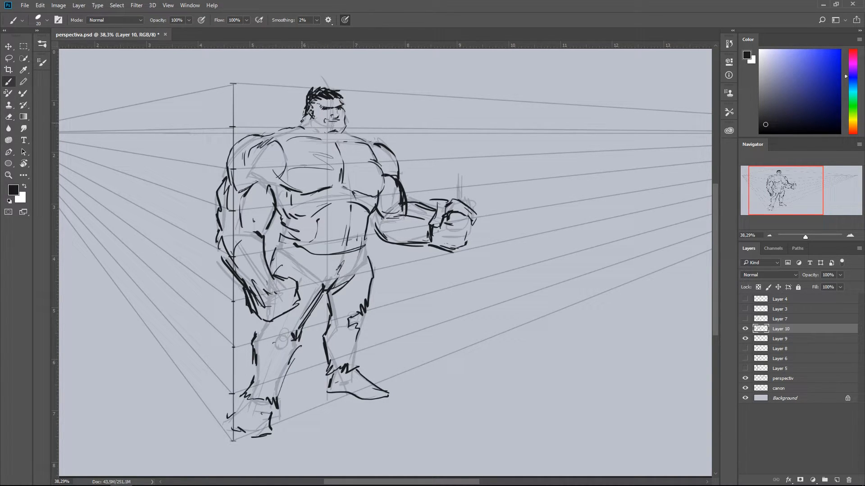
pyautogui.moveTo(342, 125); pyautogui.dragTo(364, 128)
pyautogui.moveTo(474, 222); pyautogui.dragTo(456, 245)
# Hide Layer 10, Layer 9 and the perspectiv and canon guide layers.
pyautogui.click(744, 329)
pyautogui.click(745, 339)
pyautogui.click(745, 378)
pyautogui.click(744, 388)
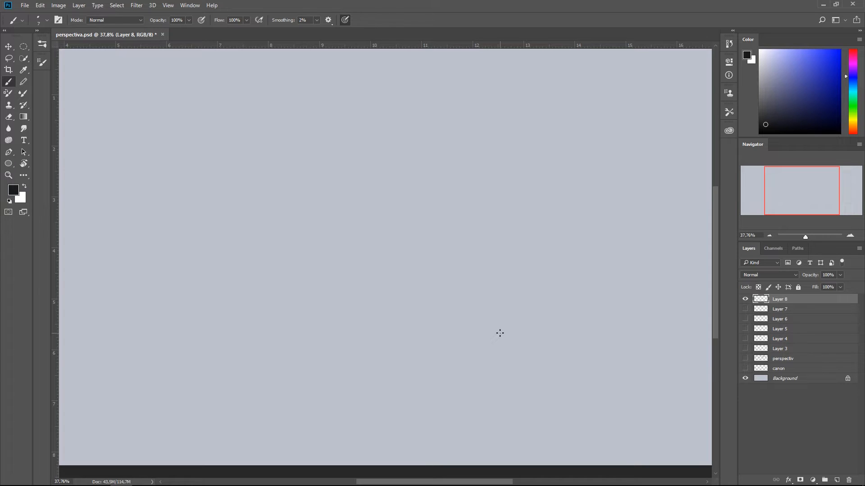
# Make a large circular selection on Layer 8, stroke its outline and deselect it.
pyautogui.press('m')
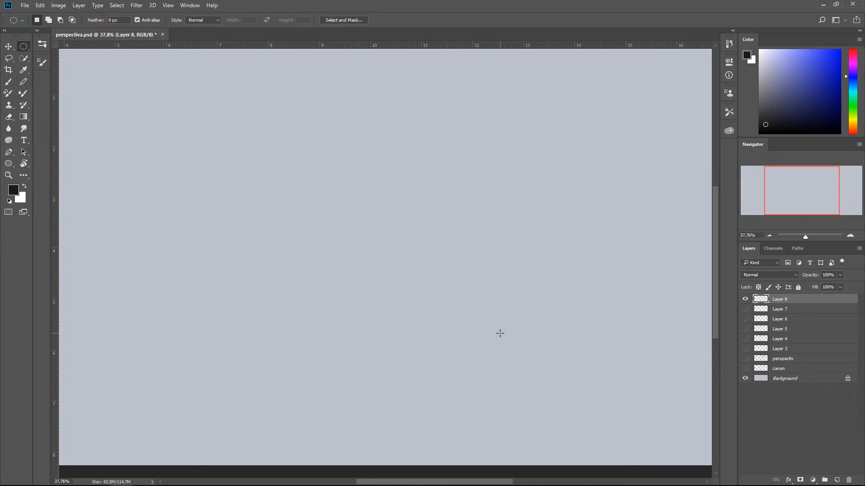
pyautogui.moveTo(289, 151); pyautogui.dragTo(563, 330)
pyautogui.click(40, 5)
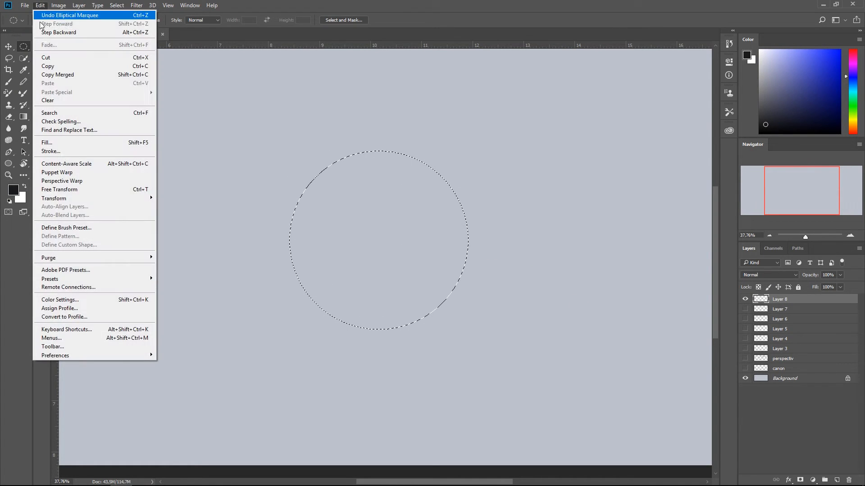
pyautogui.click(70, 152)
pyautogui.click(486, 134)
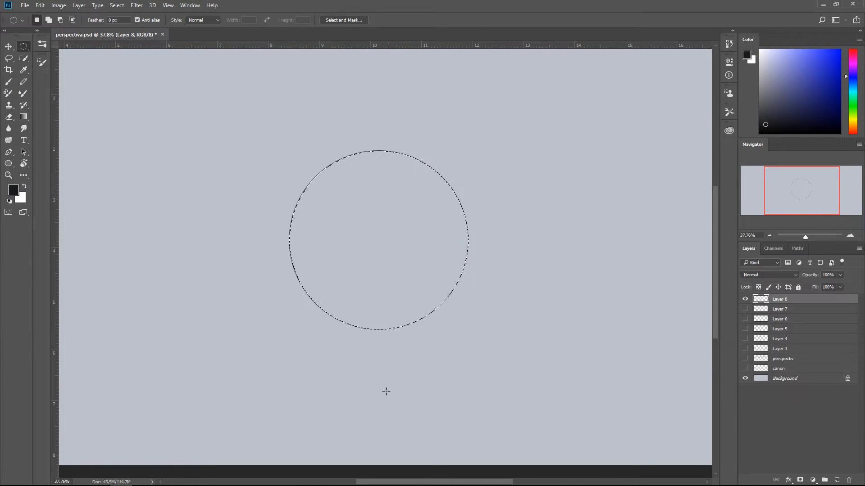
pyautogui.hotkey('ctrl', 'd')
# Draw a straight, slightly tilted face line through the left part of the circle, extending above and below it.
pyautogui.press('b')
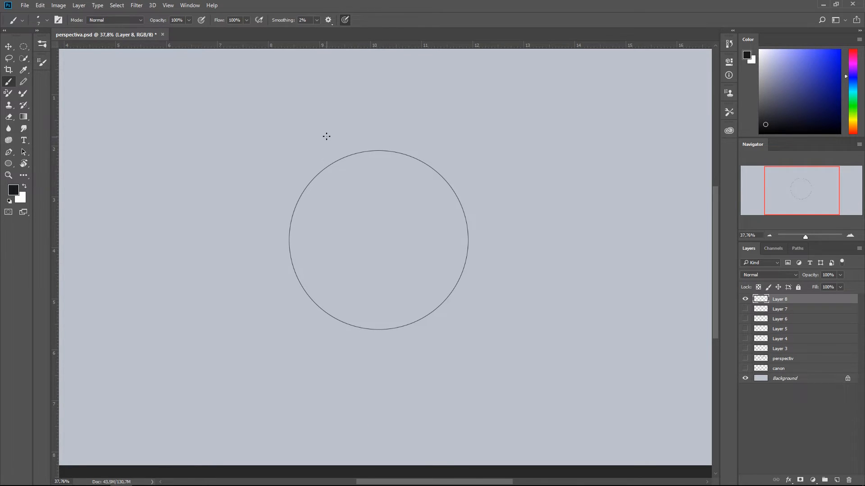
pyautogui.moveTo(325, 128); pyautogui.dragTo(324, 419)
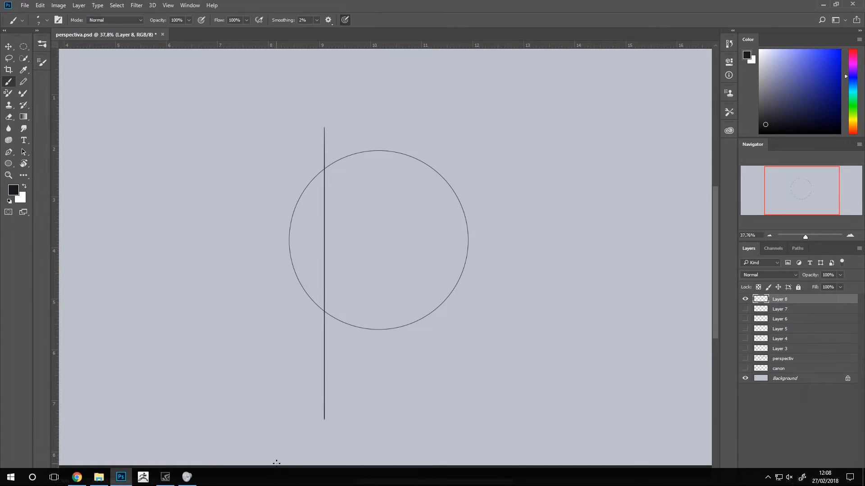
pyautogui.hotkey('ctrl', 'z')
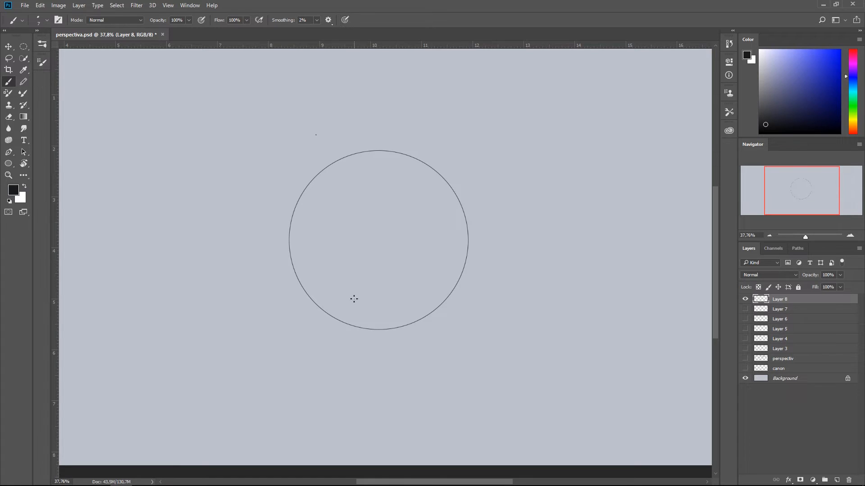
pyautogui.click(345, 411)
pyautogui.keyDown('shift'); pyautogui.click(316, 134); pyautogui.keyUp('shift')
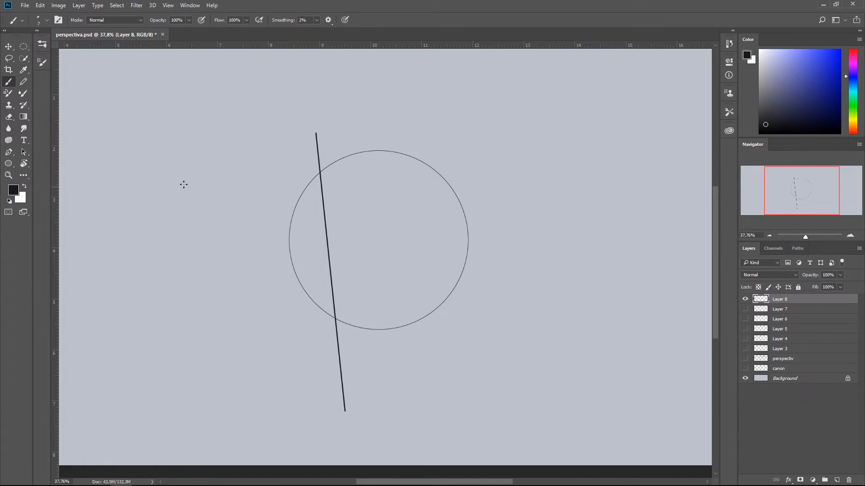
# Try a small circle with a vertical centre line beside the large circle.
pyautogui.moveTo(182, 207)
pyautogui.mouseDown()
pyautogui.moveTo(170, 193)
pyautogui.moveTo(193, 207)
pyautogui.mouseUp()
pyautogui.moveTo(191, 165); pyautogui.dragTo(195, 236)
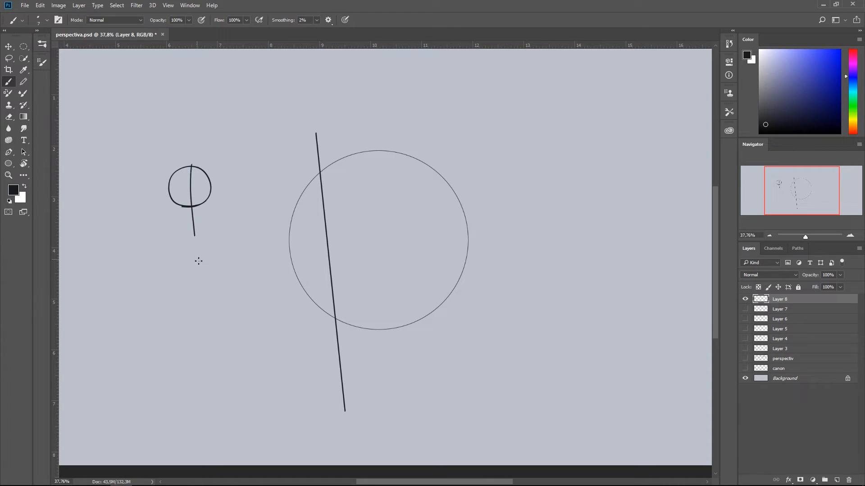
pyautogui.moveTo(195, 196)
pyautogui.mouseDown()
pyautogui.moveTo(185, 194)
pyautogui.moveTo(195, 183)
pyautogui.moveTo(185, 184)
pyautogui.mouseUp()
pyautogui.hotkey('ctrl', 'z')
pyautogui.hotkey('ctrl', 'z')
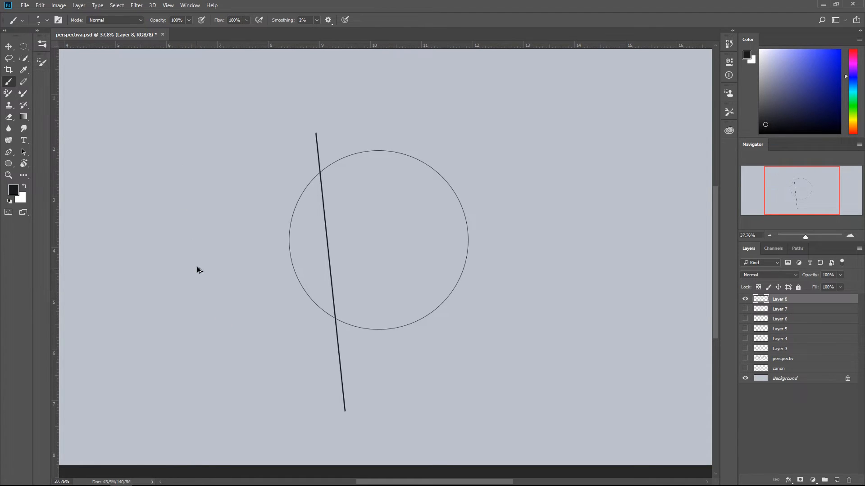
# Sketch a small cylinder with a vertical front line and two eyes to the left of the circle.
pyautogui.moveTo(205, 227); pyautogui.dragTo(221, 222)
pyautogui.moveTo(223, 185); pyautogui.dragTo(222, 225)
pyautogui.moveTo(191, 186); pyautogui.dragTo(188, 211)
pyautogui.moveTo(200, 190); pyautogui.dragTo(196, 227)
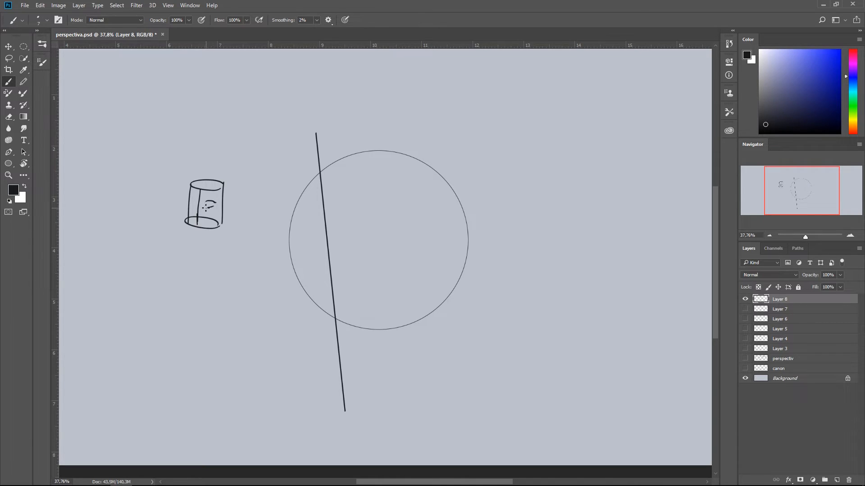
pyautogui.moveTo(208, 204); pyautogui.dragTo(192, 202)
# Select and delete the small cylinder sketch.
pyautogui.press('m')
pyautogui.moveTo(241, 240); pyautogui.dragTo(165, 162)
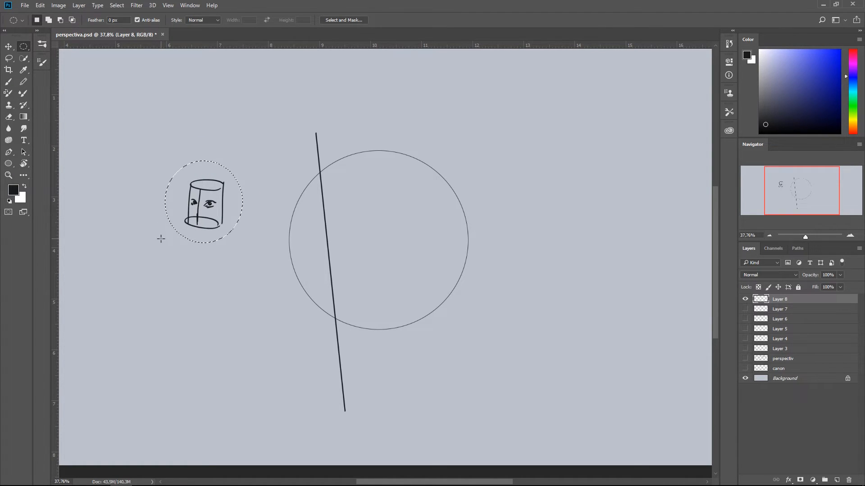
pyautogui.press('Delete')
pyautogui.hotkey('ctrl', 'd')
# Mark the chin on the tilted line and draw thin horizontal guides at the circle's top and the chin.
pyautogui.press('b')
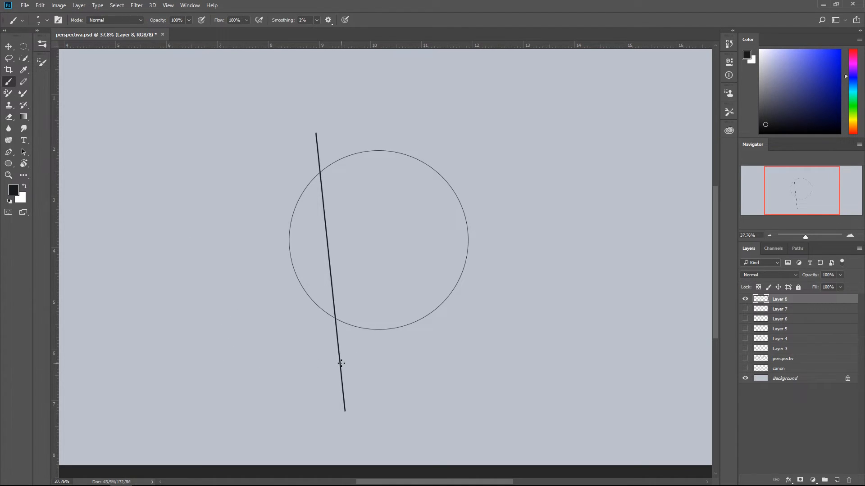
pyautogui.moveTo(338, 364); pyautogui.dragTo(345, 364)
pyautogui.press('[')
pyautogui.press('[')
pyautogui.moveTo(367, 157); pyautogui.dragTo(278, 298)
pyautogui.moveTo(341, 364)
pyautogui.mouseDown()
pyautogui.moveTo(305, 373)
pyautogui.moveTo(467, 364)
pyautogui.mouseUp()
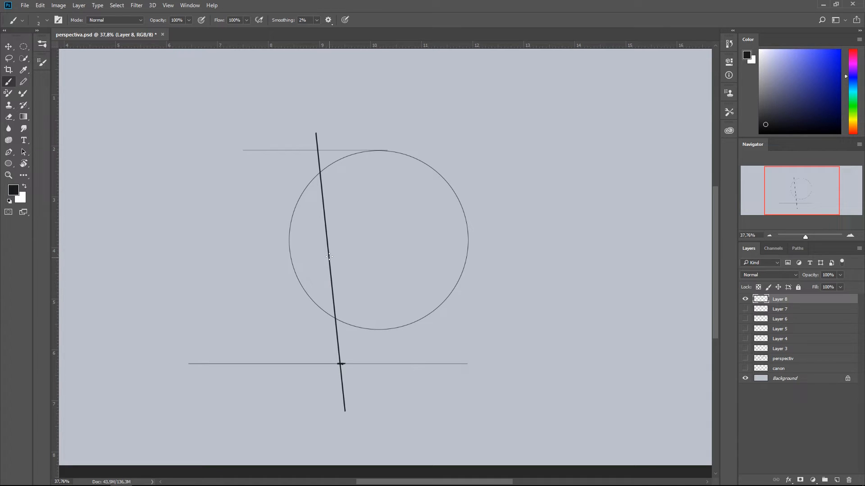
# Draw a thin horizontal guide across the circle about halfway between the top and chin guides.
pyautogui.moveTo(328, 255)
pyautogui.mouseDown()
pyautogui.moveTo(183, 264)
pyautogui.moveTo(368, 276)
pyautogui.moveTo(285, 299)
pyautogui.mouseUp()
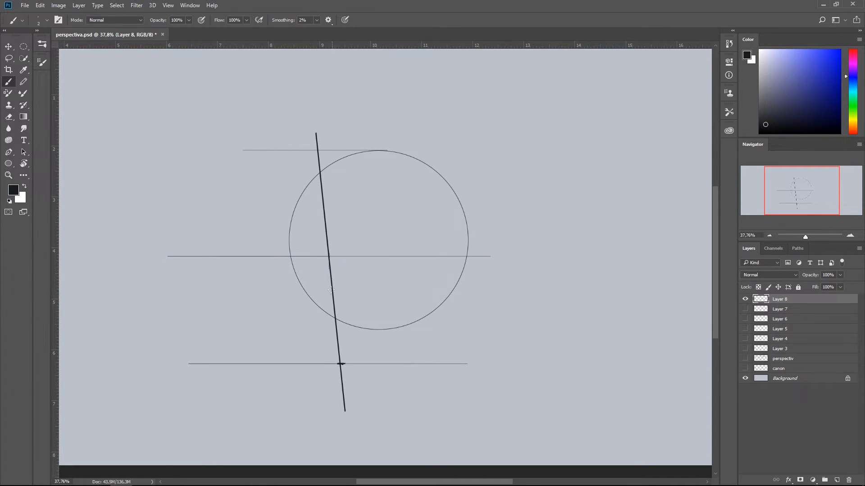
pyautogui.hotkey('ctrl', 'z')
pyautogui.moveTo(329, 261)
pyautogui.mouseDown()
pyautogui.moveTo(183, 266)
pyautogui.moveTo(484, 310)
pyautogui.moveTo(510, 331)
pyautogui.mouseUp()
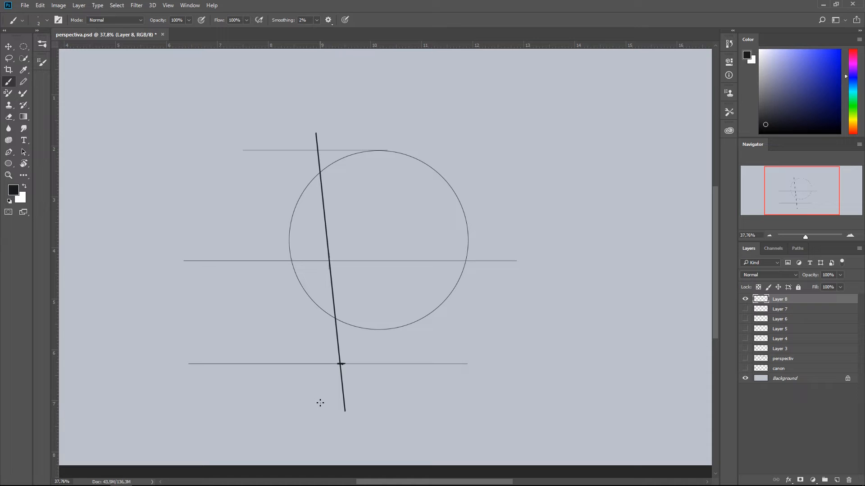
# Stroke an upright ellipse inside the circle's right edge and draw a vertical centre line through it.
pyautogui.press('m')
pyautogui.moveTo(407, 203); pyautogui.dragTo(482, 298)
pyautogui.moveTo(447, 260); pyautogui.dragTo(436, 254)
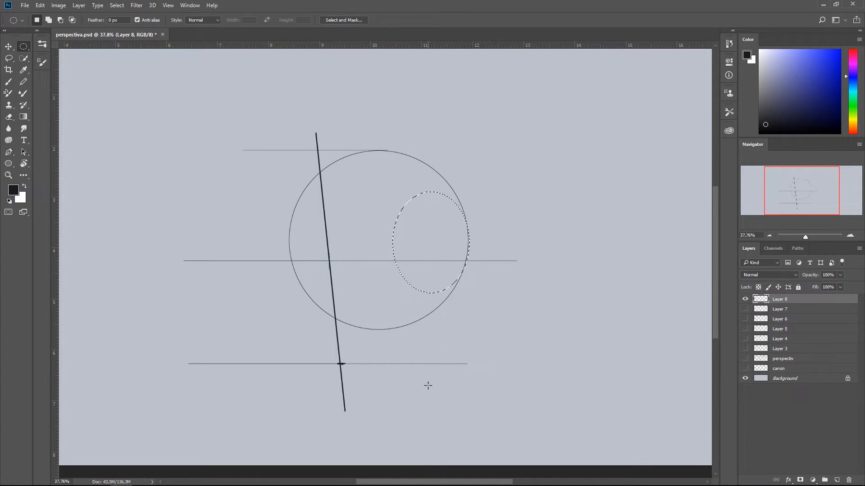
pyautogui.click(53, 8)
pyautogui.moveTo(46, 10)
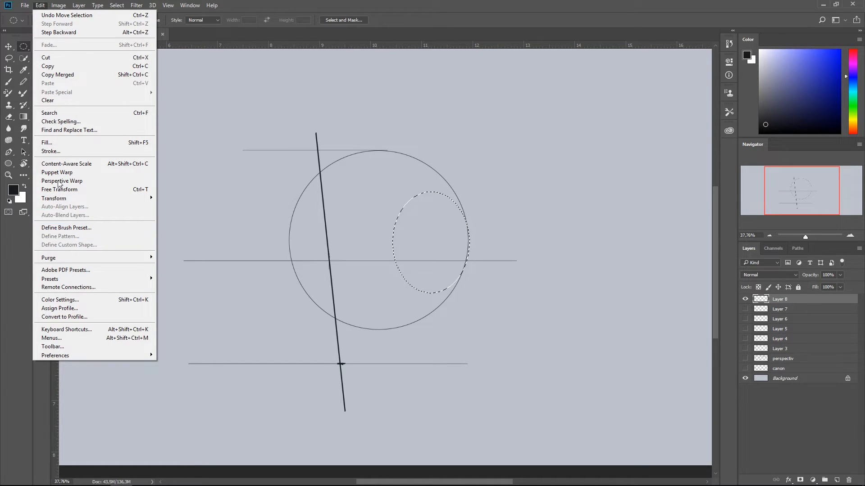
pyautogui.click(61, 153)
pyautogui.click(481, 134)
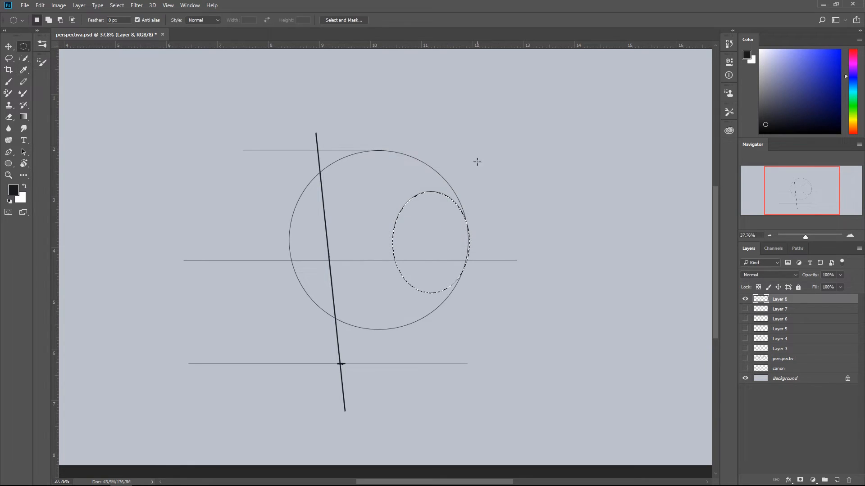
pyautogui.hotkey('ctrl', 'd')
pyautogui.press('b')
pyautogui.moveTo(433, 194); pyautogui.dragTo(429, 293)
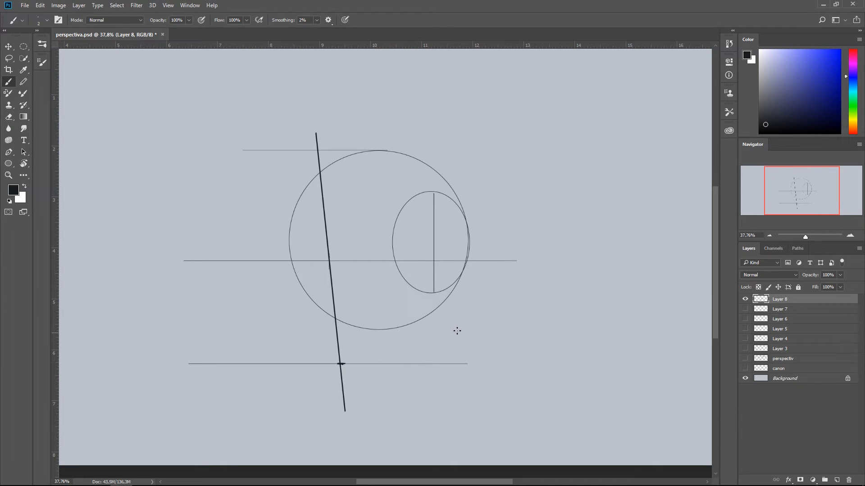
pyautogui.moveTo(435, 292); pyautogui.dragTo(425, 322)
pyautogui.hotkey('ctrl', 'z')
pyautogui.hotkey('ctrl', 'z')
# Enlarge the brush to 9 and stroke the jawline from the bottom of the small ellipse down to the chin mark.
pyautogui.press(']')
pyautogui.press(']')
pyautogui.press('[')
pyautogui.press(']')
pyautogui.press(']')
pyautogui.press(']')
pyautogui.press(']')
pyautogui.press(']')
pyautogui.press(']')
pyautogui.moveTo(429, 293)
pyautogui.mouseDown()
pyautogui.moveTo(426, 320)
pyautogui.moveTo(433, 292)
pyautogui.moveTo(428, 311)
pyautogui.mouseUp()
pyautogui.moveTo(340, 363); pyautogui.dragTo(422, 321)
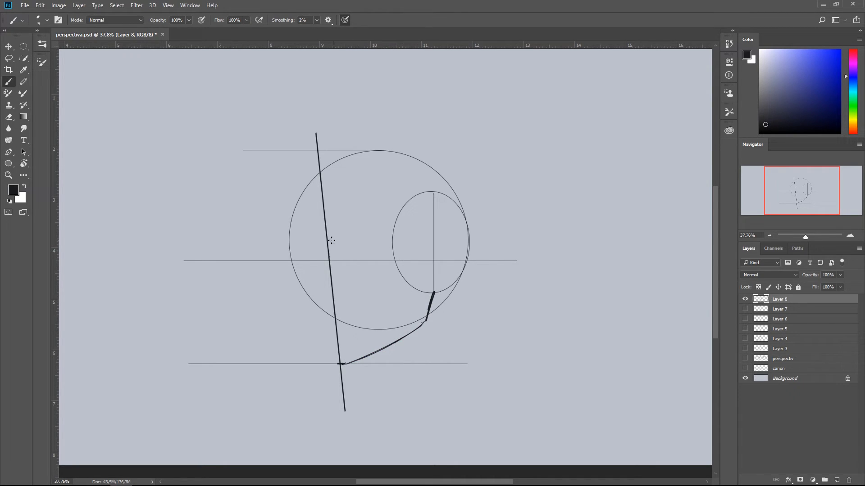
# Stroke the far face contour from the chin up past the cheek and eye socket to the forehead.
pyautogui.moveTo(339, 363)
pyautogui.mouseDown()
pyautogui.moveTo(306, 312)
pyautogui.moveTo(326, 304)
pyautogui.moveTo(322, 326)
pyautogui.moveTo(313, 325)
pyautogui.moveTo(297, 278)
pyautogui.mouseUp()
pyautogui.moveTo(299, 285)
pyautogui.mouseDown()
pyautogui.moveTo(293, 239)
pyautogui.moveTo(302, 249)
pyautogui.moveTo(288, 235)
pyautogui.moveTo(311, 187)
pyautogui.mouseUp()
pyautogui.moveTo(290, 227); pyautogui.dragTo(323, 169)
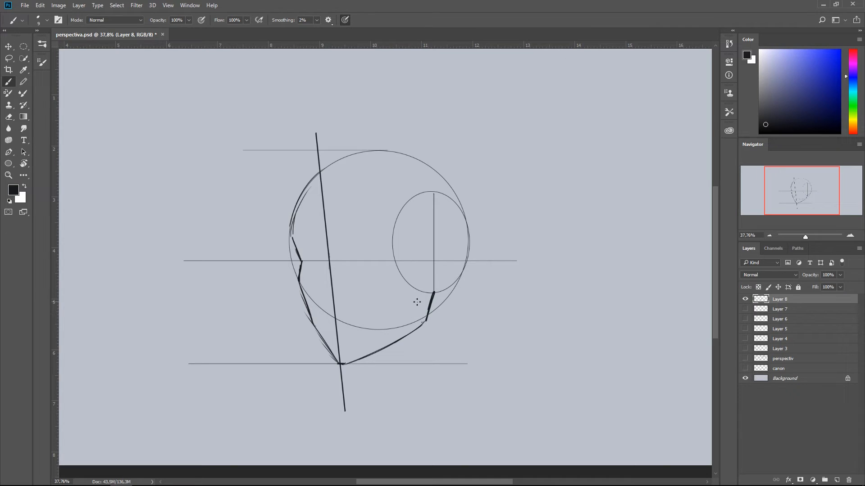
# Add a small tick at the jaw and thicken the back of the skull along the ellipse's outer edge.
pyautogui.moveTo(389, 345); pyautogui.dragTo(391, 359)
pyautogui.moveTo(434, 294)
pyautogui.mouseDown()
pyautogui.moveTo(460, 279)
pyautogui.moveTo(469, 233)
pyautogui.mouseUp()
pyautogui.moveTo(458, 269)
pyautogui.mouseDown()
pyautogui.moveTo(464, 198)
pyautogui.moveTo(467, 216)
pyautogui.mouseUp()
# Add a new layer and mark the mouth, the nose base and a horizontal brow line on the face's centre line.
pyautogui.hotkey('ctrl', 'shift', 'alt', 'n')
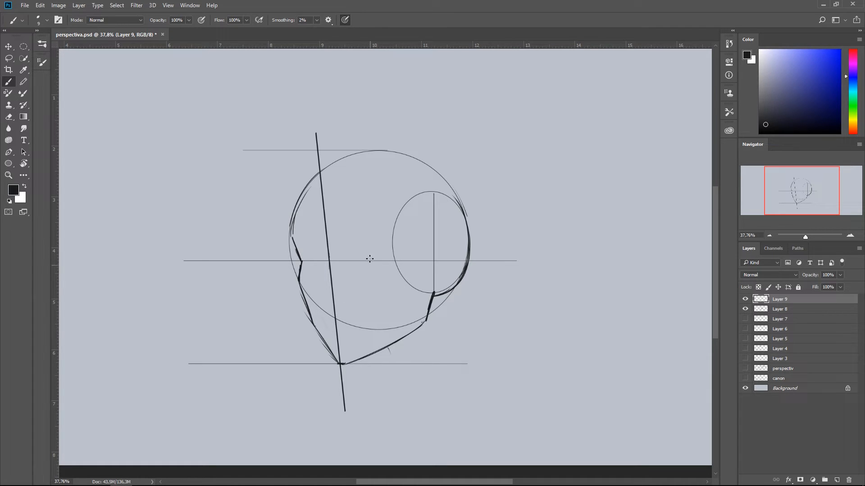
pyautogui.hotkey('ctrl', 'space')
pyautogui.moveTo(338, 328); pyautogui.dragTo(359, 327)
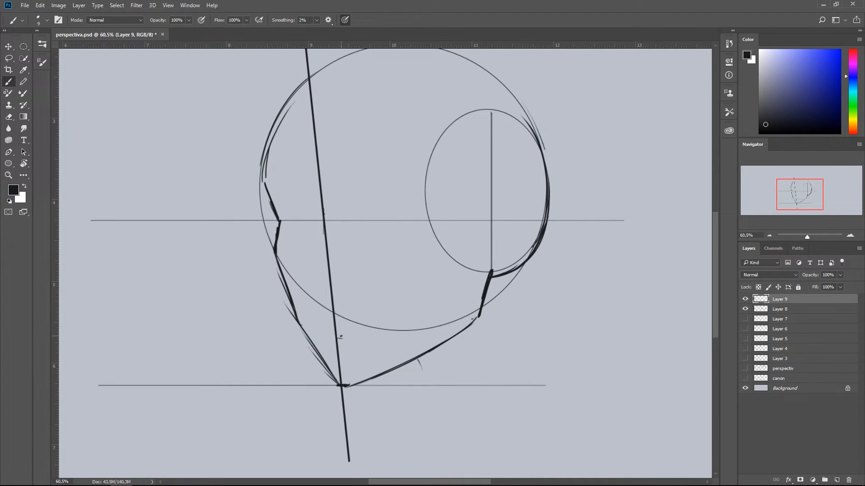
pyautogui.moveTo(342, 339); pyautogui.dragTo(334, 339)
pyautogui.moveTo(328, 300); pyautogui.dragTo(334, 301)
pyautogui.moveTo(273, 196); pyautogui.dragTo(408, 190)
# Outline the ear behind the ellipse's vertical centre line, from the brow height down to the lobe.
pyautogui.moveTo(491, 195)
pyautogui.mouseDown()
pyautogui.moveTo(499, 188)
pyautogui.moveTo(526, 210)
pyautogui.mouseUp()
pyautogui.moveTo(490, 288)
pyautogui.mouseDown()
pyautogui.moveTo(530, 227)
pyautogui.moveTo(524, 218)
pyautogui.moveTo(526, 235)
pyautogui.moveTo(528, 220)
pyautogui.moveTo(499, 189)
pyautogui.mouseUp()
pyautogui.moveTo(499, 189); pyautogui.dragTo(489, 203)
pyautogui.moveTo(491, 290); pyautogui.dragTo(507, 276)
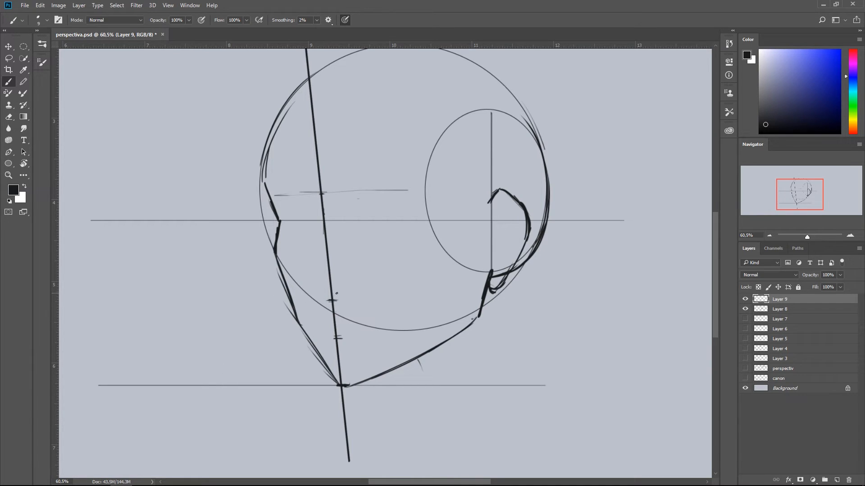
# Sketch the nose base and tip on the centre line and fade Layer 8 to 18% opacity.
pyautogui.moveTo(328, 301)
pyautogui.mouseDown()
pyautogui.moveTo(343, 295)
pyautogui.moveTo(322, 305)
pyautogui.moveTo(349, 295)
pyautogui.moveTo(350, 285)
pyautogui.moveTo(338, 295)
pyautogui.moveTo(349, 289)
pyautogui.moveTo(319, 265)
pyautogui.mouseUp()
pyautogui.click(782, 310)
pyautogui.moveTo(810, 275); pyautogui.dragTo(805, 274)
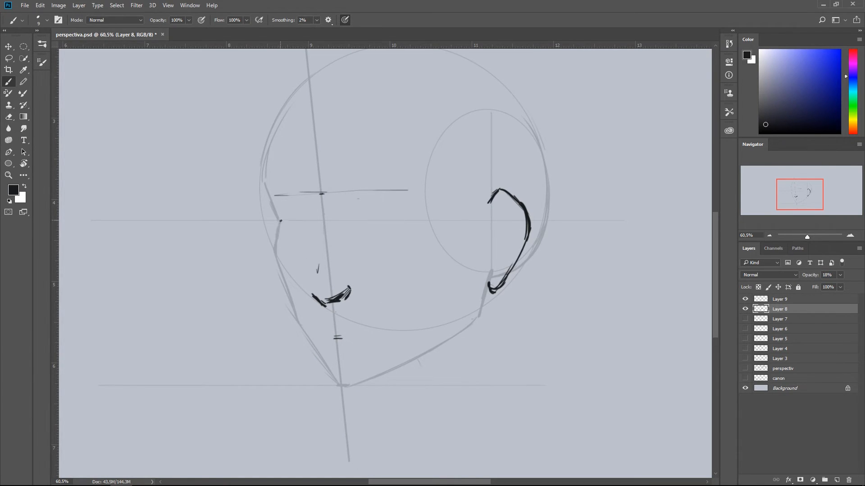
# Stroke the nose bridge and the far nostril, working on Layer 9.
pyautogui.moveTo(322, 231); pyautogui.dragTo(320, 252)
pyautogui.moveTo(317, 222); pyautogui.dragTo(320, 241)
pyautogui.click(793, 299)
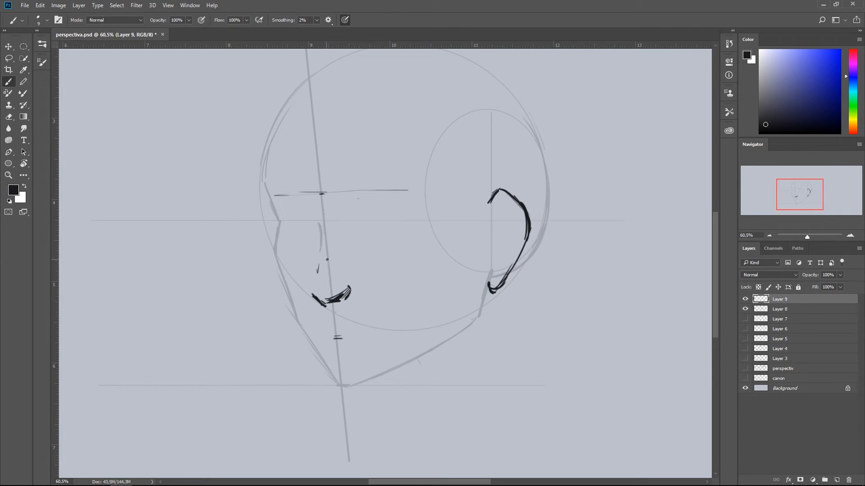
pyautogui.moveTo(317, 272)
pyautogui.mouseDown()
pyautogui.moveTo(318, 222)
pyautogui.moveTo(320, 236)
pyautogui.moveTo(309, 208)
pyautogui.mouseUp()
pyautogui.moveTo(312, 296); pyautogui.dragTo(322, 304)
# Sketch the upper lip and mouth line, then lasso the mouth strokes, reposition them and deselect.
pyautogui.moveTo(340, 339)
pyautogui.mouseDown()
pyautogui.moveTo(383, 333)
pyautogui.moveTo(351, 335)
pyautogui.mouseUp()
pyautogui.moveTo(345, 328)
pyautogui.mouseDown()
pyautogui.moveTo(323, 334)
pyautogui.moveTo(383, 334)
pyautogui.moveTo(359, 332)
pyautogui.mouseUp()
pyautogui.press('l')
pyautogui.moveTo(284, 337)
pyautogui.mouseDown()
pyautogui.moveTo(387, 361)
pyautogui.moveTo(294, 326)
pyautogui.mouseUp()
pyautogui.press('v')
pyautogui.moveTo(289, 369)
pyautogui.mouseDown()
pyautogui.moveTo(287, 361)
pyautogui.moveTo(350, 346)
pyautogui.mouseUp()
pyautogui.hotkey('ctrl', 'd')
# Draw the lower lip's shadow line and the short contour of the chin.
pyautogui.press('b')
pyautogui.moveTo(325, 343); pyautogui.dragTo(356, 344)
pyautogui.moveTo(327, 374); pyautogui.dragTo(347, 384)
pyautogui.moveTo(335, 383); pyautogui.dragTo(354, 383)
# Draw the near eyebrow and the near eye's lids, including the inner corner beside the nose bridge.
pyautogui.moveTo(353, 199)
pyautogui.mouseDown()
pyautogui.moveTo(329, 209)
pyautogui.moveTo(428, 196)
pyautogui.mouseUp()
pyautogui.moveTo(372, 192); pyautogui.dragTo(390, 184)
pyautogui.moveTo(345, 225)
pyautogui.mouseDown()
pyautogui.moveTo(355, 209)
pyautogui.moveTo(381, 208)
pyautogui.mouseUp()
pyautogui.moveTo(410, 214)
pyautogui.mouseDown()
pyautogui.moveTo(390, 226)
pyautogui.moveTo(413, 208)
pyautogui.mouseUp()
pyautogui.moveTo(375, 208); pyautogui.dragTo(415, 207)
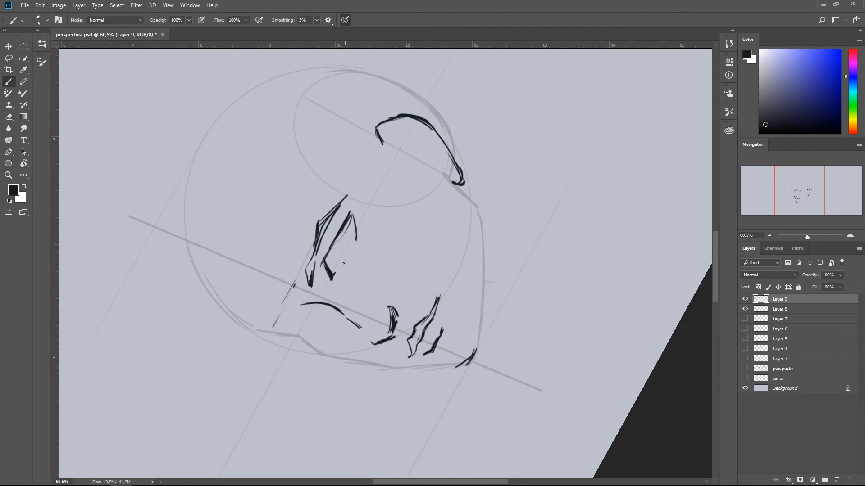
pyautogui.moveTo(334, 243); pyautogui.dragTo(324, 271)
pyautogui.moveTo(356, 205)
pyautogui.mouseDown()
pyautogui.moveTo(324, 265)
pyautogui.moveTo(349, 212)
pyautogui.moveTo(329, 256)
pyautogui.mouseUp()
pyautogui.press('e')
pyautogui.press('b')
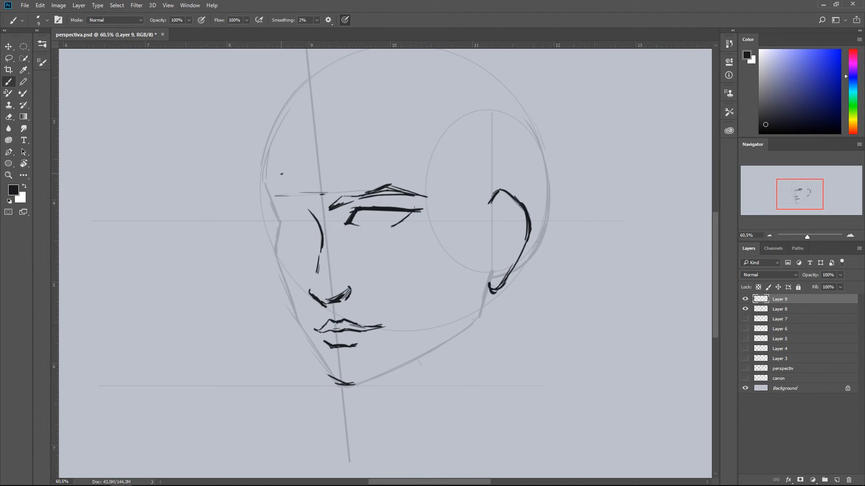
# Draw the far eyebrow and the far eye's upper and lower lids.
pyautogui.moveTo(277, 205); pyautogui.dragTo(314, 213)
pyautogui.moveTo(272, 198); pyautogui.dragTo(403, 192)
pyautogui.moveTo(291, 212); pyautogui.dragTo(317, 227)
pyautogui.moveTo(279, 211)
pyautogui.mouseDown()
pyautogui.moveTo(306, 213)
pyautogui.moveTo(285, 225)
pyautogui.mouseUp()
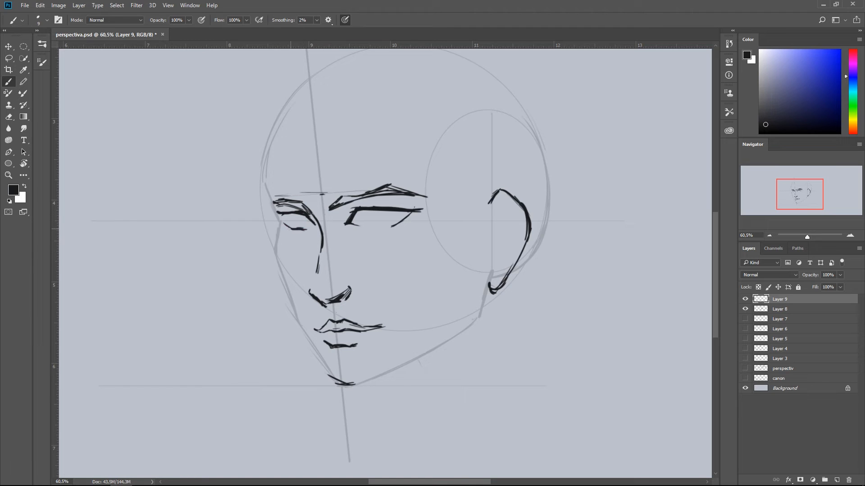
# Hatch the area under the near eye, strengthen its upper lid and add the iris.
pyautogui.moveTo(358, 237); pyautogui.dragTo(346, 244)
pyautogui.moveTo(372, 243); pyautogui.dragTo(346, 249)
pyautogui.moveTo(373, 210)
pyautogui.mouseDown()
pyautogui.moveTo(380, 228)
pyautogui.moveTo(386, 217)
pyautogui.moveTo(399, 220)
pyautogui.moveTo(407, 213)
pyautogui.mouseUp()
pyautogui.moveTo(383, 213)
pyautogui.mouseDown()
pyautogui.moveTo(375, 215)
pyautogui.moveTo(385, 225)
pyautogui.mouseUp()
pyautogui.moveTo(405, 210)
pyautogui.mouseDown()
pyautogui.moveTo(414, 208)
pyautogui.moveTo(395, 208)
pyautogui.mouseUp()
# Lasso around the near eye, adjust the selection with Free Transform and deselect.
pyautogui.press('l')
pyautogui.moveTo(407, 200)
pyautogui.mouseDown()
pyautogui.moveTo(335, 229)
pyautogui.moveTo(408, 201)
pyautogui.mouseUp()
pyautogui.hotkey('ctrl', 't')
pyautogui.moveTo(446, 189); pyautogui.dragTo(446, 176)
pyautogui.press('Return')
pyautogui.hotkey('ctrl', 'd')
# Draw the iris and pupil of the far eye.
pyautogui.press('b')
pyautogui.moveTo(299, 216); pyautogui.dragTo(301, 227)
pyautogui.moveTo(306, 218); pyautogui.dragTo(310, 225)
pyautogui.moveTo(309, 222); pyautogui.dragTo(304, 227)
# Ink the near jawline from the chin to the ear and erase the excess strokes around the ear's outline.
pyautogui.moveTo(366, 383); pyautogui.dragTo(479, 321)
pyautogui.moveTo(478, 317)
pyautogui.mouseDown()
pyautogui.moveTo(488, 289)
pyautogui.moveTo(507, 272)
pyautogui.mouseUp()
pyautogui.moveTo(506, 276); pyautogui.dragTo(524, 235)
pyautogui.press('e')
pyautogui.moveTo(502, 291); pyautogui.dragTo(491, 285)
pyautogui.moveTo(527, 250)
pyautogui.mouseDown()
pyautogui.moveTo(532, 224)
pyautogui.moveTo(523, 205)
pyautogui.mouseUp()
# Add the inner ear folds and ink the far side of the face from the chin to the forehead.
pyautogui.press('b')
pyautogui.moveTo(488, 231)
pyautogui.mouseDown()
pyautogui.moveTo(505, 203)
pyautogui.moveTo(519, 224)
pyautogui.mouseUp()
pyautogui.moveTo(497, 235); pyautogui.dragTo(501, 268)
pyautogui.moveTo(314, 352)
pyautogui.mouseDown()
pyautogui.moveTo(274, 246)
pyautogui.moveTo(275, 274)
pyautogui.mouseUp()
pyautogui.moveTo(267, 190); pyautogui.dragTo(278, 212)
# Outline a pointed tiara band across the forehead, from the far temple to the hairline near the ear.
pyautogui.moveTo(471, 186)
pyautogui.mouseDown()
pyautogui.moveTo(490, 297)
pyautogui.moveTo(512, 289)
pyautogui.moveTo(507, 270)
pyautogui.moveTo(488, 269)
pyautogui.moveTo(485, 296)
pyautogui.mouseUp()
pyautogui.press('r')
pyautogui.moveTo(304, 67)
pyautogui.mouseDown()
pyautogui.moveTo(158, 266)
pyautogui.moveTo(305, 281)
pyautogui.mouseUp()
pyautogui.moveTo(426, 368); pyautogui.dragTo(454, 328)
pyautogui.moveTo(457, 321); pyautogui.dragTo(461, 272)
pyautogui.moveTo(464, 257); pyautogui.dragTo(504, 145)
pyautogui.moveTo(379, 332); pyautogui.dragTo(369, 298)
pyautogui.press('Escape')
pyautogui.moveTo(346, 350); pyautogui.dragTo(341, 272)
pyautogui.moveTo(302, 340); pyautogui.dragTo(304, 294)
pyautogui.moveTo(304, 285); pyautogui.dragTo(344, 248)
pyautogui.moveTo(453, 302); pyautogui.dragTo(460, 192)
pyautogui.moveTo(537, 185)
pyautogui.mouseDown()
pyautogui.moveTo(356, 138)
pyautogui.moveTo(502, 180)
pyautogui.mouseUp()
# Draw a five-pointed star on the tiara's centre and a star earring below the ear.
pyautogui.moveTo(344, 188)
pyautogui.mouseDown()
pyautogui.moveTo(366, 201)
pyautogui.moveTo(347, 216)
pyautogui.moveTo(341, 201)
pyautogui.mouseUp()
pyautogui.moveTo(322, 191)
pyautogui.mouseDown()
pyautogui.moveTo(342, 187)
pyautogui.moveTo(336, 219)
pyautogui.mouseUp()
pyautogui.moveTo(359, 200)
pyautogui.mouseDown()
pyautogui.moveTo(374, 213)
pyautogui.moveTo(371, 184)
pyautogui.mouseUp()
pyautogui.moveTo(347, 172); pyautogui.dragTo(347, 192)
pyautogui.moveTo(452, 327); pyautogui.dragTo(477, 314)
pyautogui.moveTo(402, 324); pyautogui.dragTo(371, 296)
pyautogui.moveTo(346, 330); pyautogui.dragTo(323, 329)
# Sketch the peaked front hair and curls above the tiara and wavy locks beside the far cheek.
pyautogui.moveTo(316, 165); pyautogui.dragTo(310, 204)
pyautogui.moveTo(342, 171); pyautogui.dragTo(337, 194)
pyautogui.moveTo(300, 147)
pyautogui.mouseDown()
pyautogui.moveTo(399, 155)
pyautogui.moveTo(448, 248)
pyautogui.mouseUp()
pyautogui.moveTo(419, 166); pyautogui.dragTo(468, 260)
pyautogui.moveTo(306, 266); pyautogui.dragTo(295, 364)
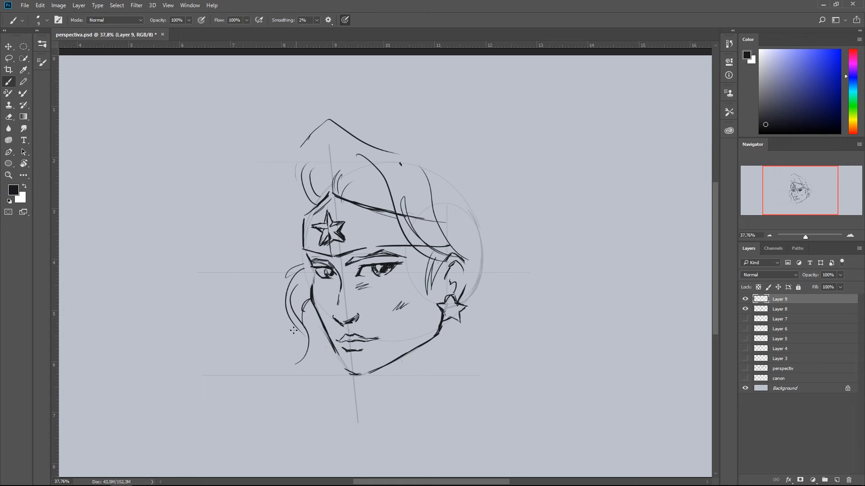
pyautogui.moveTo(290, 233); pyautogui.dragTo(293, 343)
pyautogui.moveTo(278, 200); pyautogui.dragTo(309, 221)
pyautogui.moveTo(315, 134); pyautogui.dragTo(274, 184)
# Outline the back of the hair and the neck, with long strands sweeping down across the neck and shoulder.
pyautogui.moveTo(454, 307); pyautogui.dragTo(368, 465)
pyautogui.moveTo(382, 360); pyautogui.dragTo(381, 336)
pyautogui.moveTo(414, 89); pyautogui.dragTo(508, 171)
pyautogui.moveTo(455, 154); pyautogui.dragTo(471, 321)
pyautogui.moveTo(417, 352)
pyautogui.mouseDown()
pyautogui.moveTo(415, 329)
pyautogui.moveTo(416, 344)
pyautogui.mouseUp()
pyautogui.moveTo(452, 292); pyautogui.dragTo(346, 370)
pyautogui.moveTo(396, 350); pyautogui.dragTo(284, 431)
pyautogui.moveTo(479, 320); pyautogui.dragTo(322, 398)
pyautogui.moveTo(489, 297); pyautogui.dragTo(343, 404)
pyautogui.moveTo(508, 190); pyautogui.dragTo(508, 286)
# Erase the tiara and hair lines that overlap near the temple.
pyautogui.press('e')
pyautogui.moveTo(407, 172)
pyautogui.mouseDown()
pyautogui.moveTo(428, 175)
pyautogui.moveTo(427, 198)
pyautogui.mouseUp()
pyautogui.moveTo(427, 217); pyautogui.dragTo(427, 227)
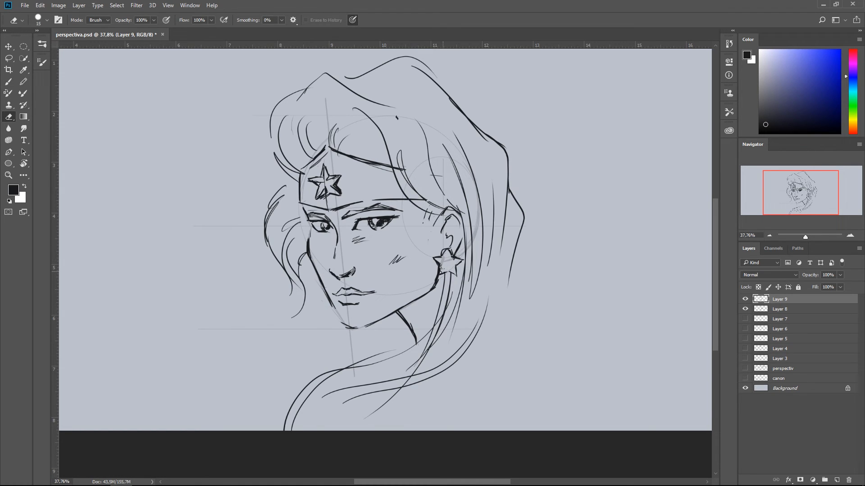
# Fill the area under the near jaw and beside the neck with a solid black shadow.
pyautogui.press('b')
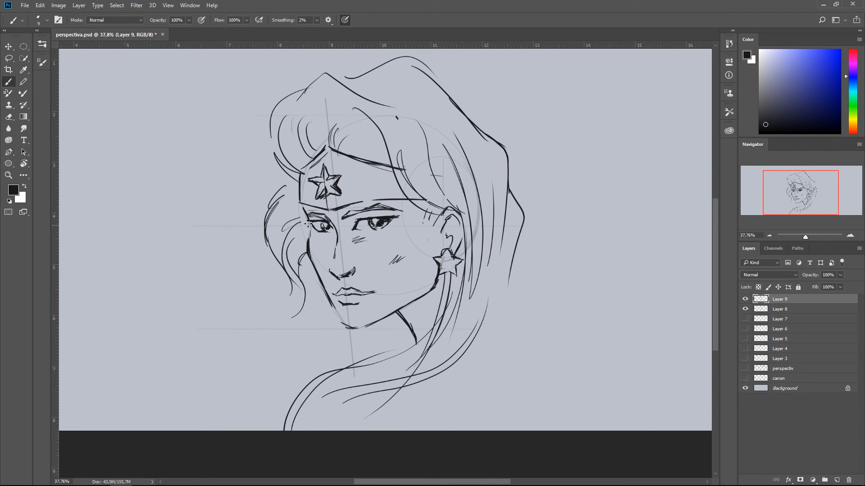
pyautogui.press('z')
pyautogui.moveTo(390, 257); pyautogui.dragTo(415, 256)
pyautogui.press('b')
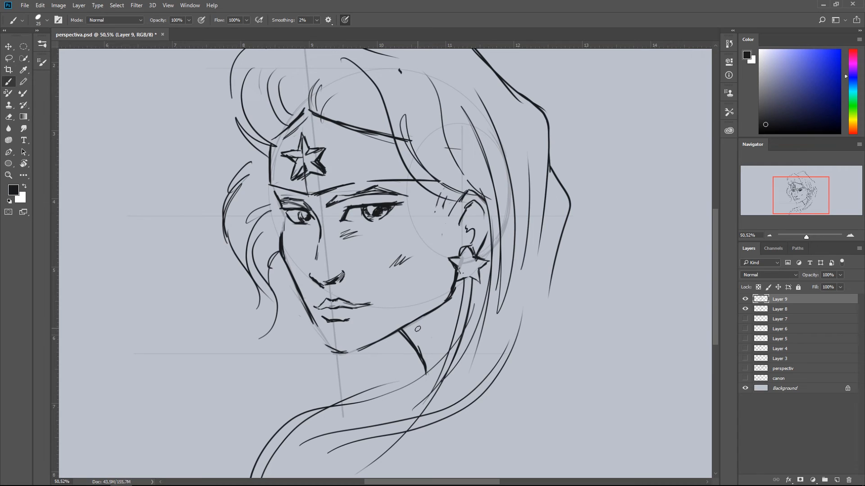
pyautogui.moveTo(400, 331)
pyautogui.mouseDown()
pyautogui.moveTo(411, 328)
pyautogui.moveTo(407, 338)
pyautogui.moveTo(417, 340)
pyautogui.moveTo(431, 326)
pyautogui.moveTo(419, 344)
pyautogui.moveTo(460, 283)
pyautogui.moveTo(439, 317)
pyautogui.moveTo(412, 333)
pyautogui.moveTo(432, 311)
pyautogui.moveTo(403, 343)
pyautogui.mouseUp()
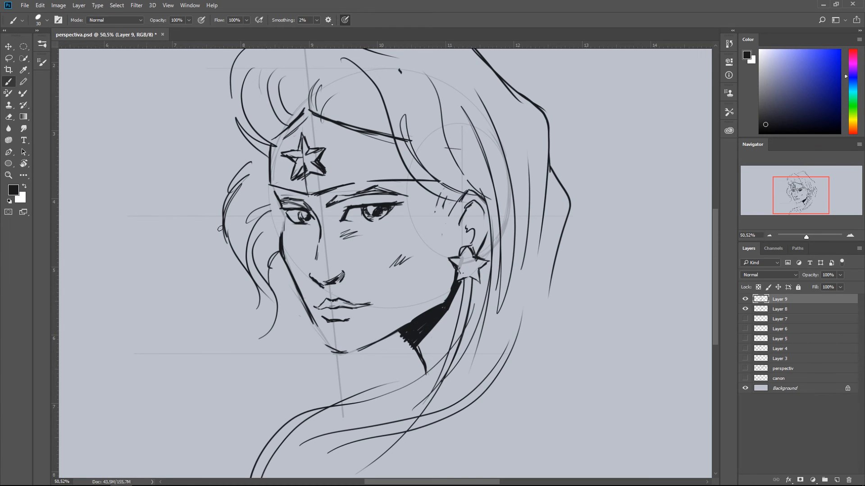
# Set the brush opacity to 45% and shade the upper lip and the area below the lower lip.
pyautogui.press('4')
pyautogui.press('5')
pyautogui.moveTo(363, 305)
pyautogui.mouseDown()
pyautogui.moveTo(316, 306)
pyautogui.moveTo(327, 327)
pyautogui.moveTo(350, 330)
pyautogui.mouseUp()
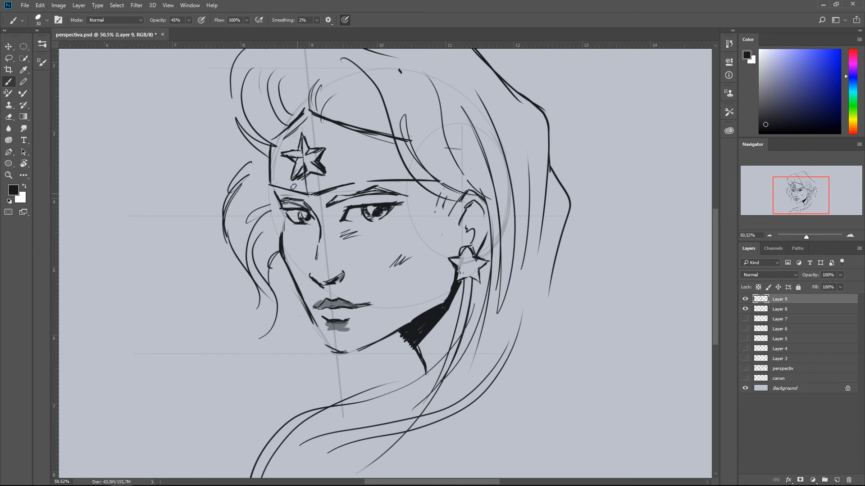
# Shade both sides of the tiara band in semi-transparent grey, building up a darker tone on the near side.
pyautogui.moveTo(271, 186)
pyautogui.mouseDown()
pyautogui.moveTo(277, 140)
pyautogui.moveTo(288, 184)
pyautogui.moveTo(278, 182)
pyautogui.moveTo(286, 133)
pyautogui.mouseUp()
pyautogui.moveTo(377, 174)
pyautogui.mouseDown()
pyautogui.moveTo(399, 181)
pyautogui.moveTo(370, 172)
pyautogui.moveTo(394, 155)
pyautogui.moveTo(368, 138)
pyautogui.moveTo(396, 178)
pyautogui.mouseUp()
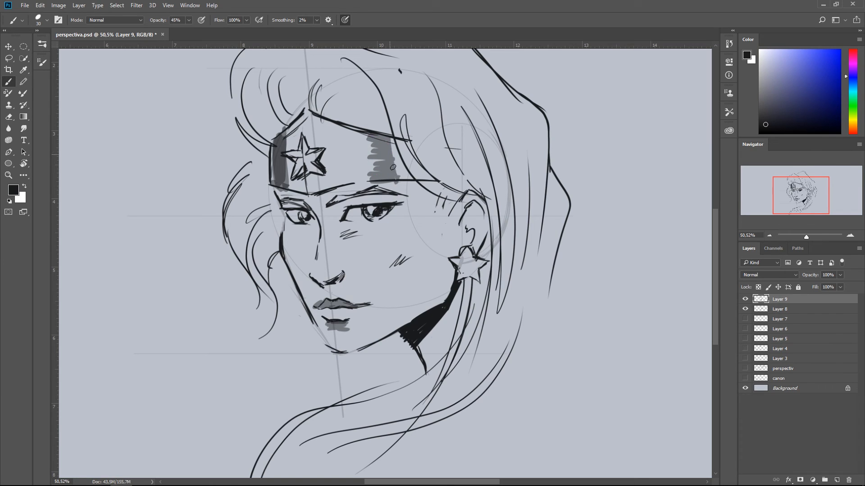
pyautogui.moveTo(380, 142)
pyautogui.mouseDown()
pyautogui.moveTo(377, 171)
pyautogui.moveTo(387, 179)
pyautogui.moveTo(365, 135)
pyautogui.moveTo(371, 179)
pyautogui.moveTo(383, 181)
pyautogui.mouseUp()
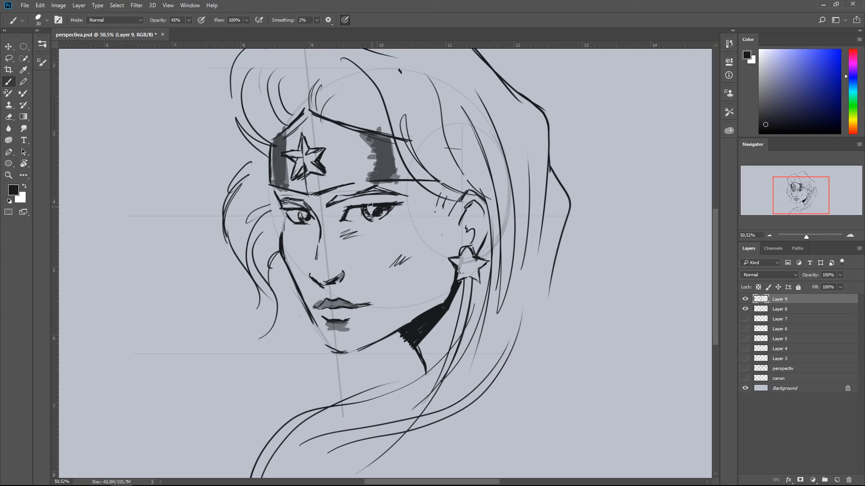
# Shade the hair beside the far cheek, the underside of the nose and the inner ear.
pyautogui.moveTo(272, 277)
pyautogui.mouseDown()
pyautogui.moveTo(270, 245)
pyautogui.moveTo(285, 231)
pyautogui.mouseUp()
pyautogui.moveTo(327, 284)
pyautogui.mouseDown()
pyautogui.moveTo(343, 278)
pyautogui.moveTo(321, 276)
pyautogui.moveTo(333, 291)
pyautogui.moveTo(334, 283)
pyautogui.mouseUp()
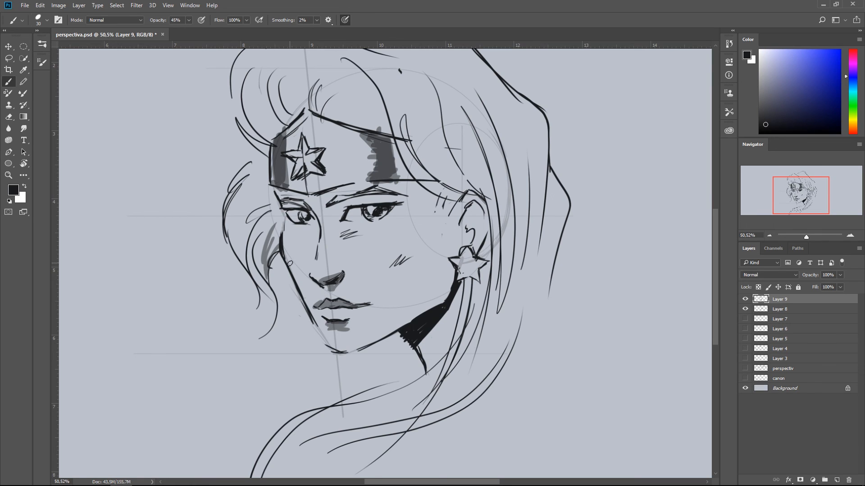
pyautogui.moveTo(221, 210); pyautogui.dragTo(250, 253)
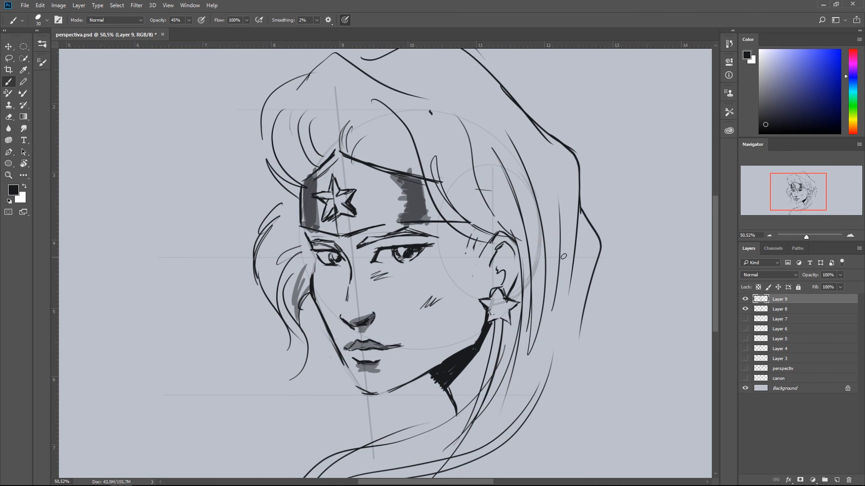
pyautogui.moveTo(492, 272)
pyautogui.mouseDown()
pyautogui.moveTo(497, 248)
pyautogui.moveTo(511, 252)
pyautogui.moveTo(510, 270)
pyautogui.mouseUp()
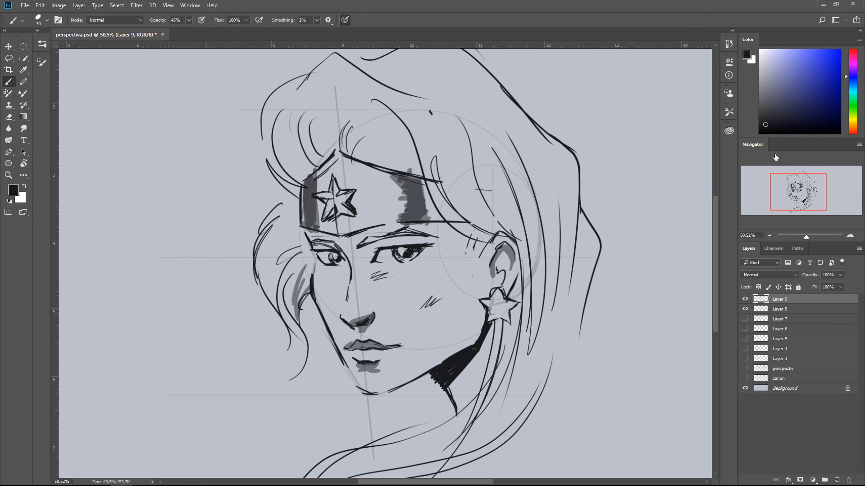
# Pick pure black and darken the eyebrows and the tiara's shadows with a larger brush at 100% opacity.
pyautogui.click(759, 130)
pyautogui.press(']')
pyautogui.press(']')
pyautogui.press(']')
pyautogui.press('0')
pyautogui.moveTo(359, 246)
pyautogui.mouseDown()
pyautogui.moveTo(402, 233)
pyautogui.moveTo(437, 237)
pyautogui.moveTo(305, 242)
pyautogui.mouseUp()
pyautogui.moveTo(417, 230)
pyautogui.mouseDown()
pyautogui.moveTo(396, 171)
pyautogui.moveTo(307, 189)
pyautogui.moveTo(326, 156)
pyautogui.moveTo(301, 109)
pyautogui.mouseUp()
pyautogui.moveTo(199, 334); pyautogui.dragTo(164, 347)
pyautogui.moveTo(122, 327); pyautogui.dragTo(186, 349)
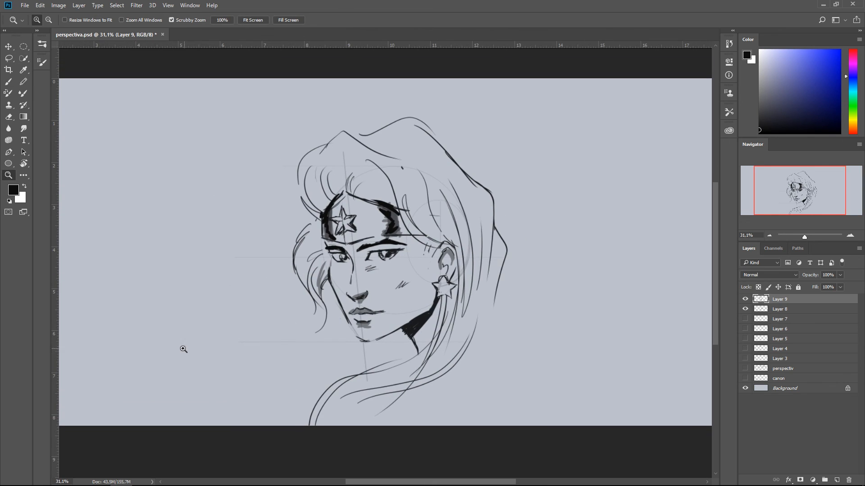